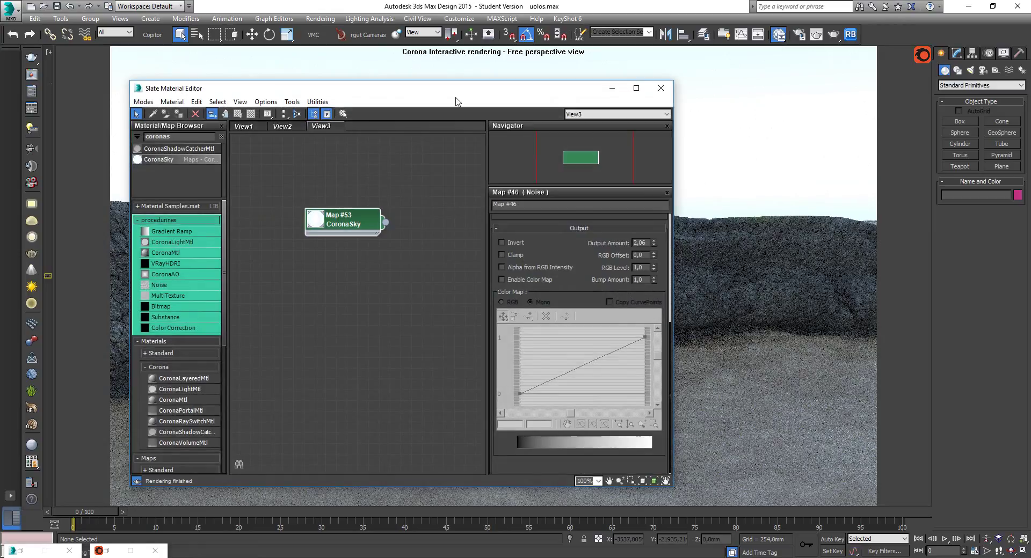
- Add a Noise map below the CoronaSky map in the node view and open its parameters
left_click_drag(454, 92, 781, 78)
middle_click_drag(679, 293, 660, 247)
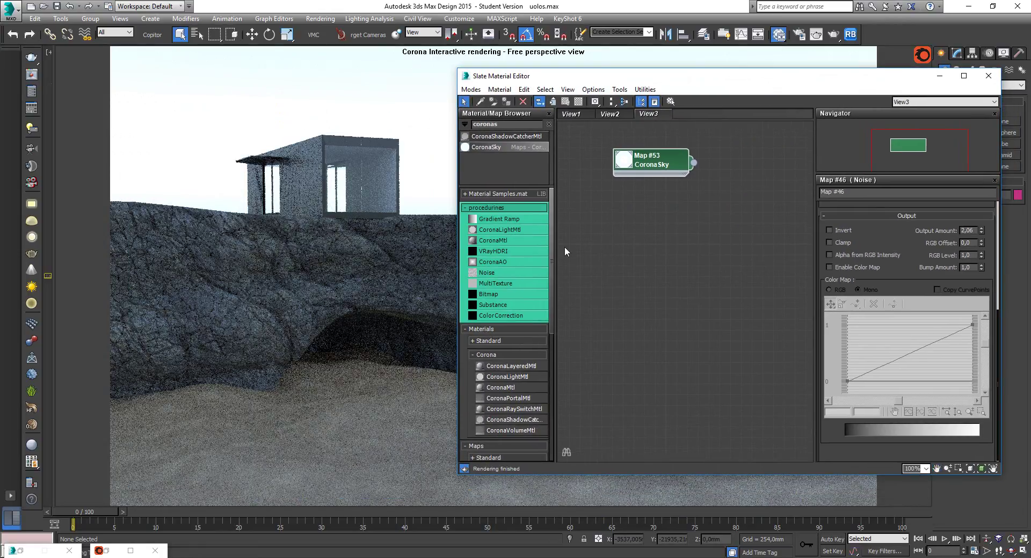
left_click_drag(496, 277, 650, 236)
double_click(637, 236)
middle_click_drag(637, 236, 637, 224)
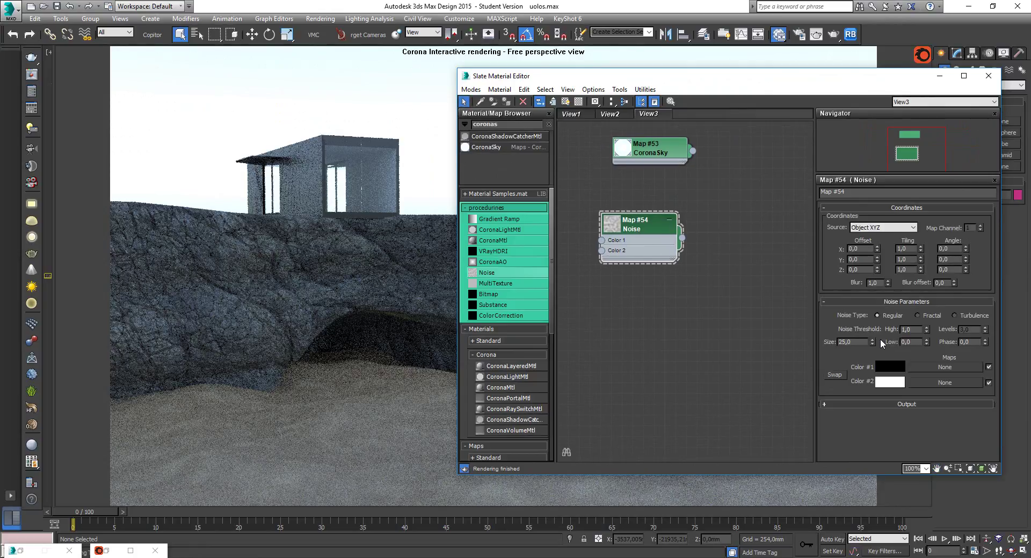
- Set the Noise map's size to 0,2, high threshold to 0,9 and low threshold to 0,7, and enlarge its node preview
double_click(846, 342)
type("0,2")
key("Return")
left_click(903, 329)
type(",9")
left_click(912, 343)
type(",7")
key("Return")
double_click(616, 231)
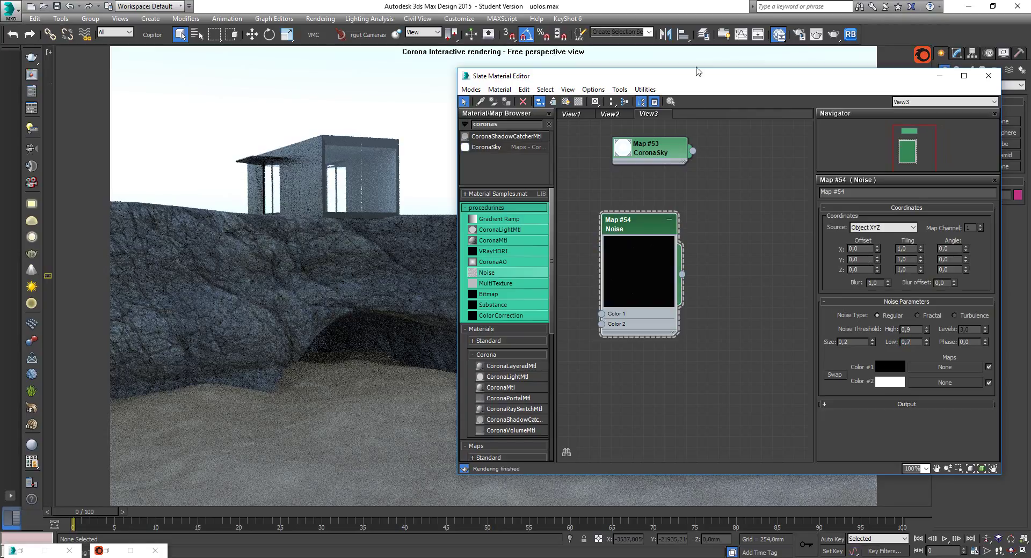
- Assign the Noise map to the scene's environment map as an instance, replacing the CoronaSky map
left_click_drag(700, 79, 737, 103)
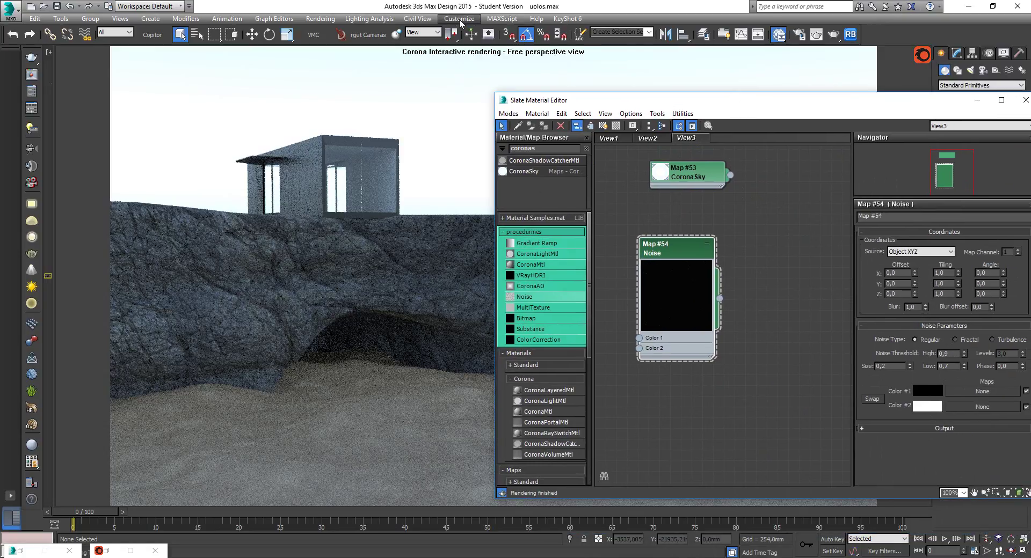
left_click(320, 19)
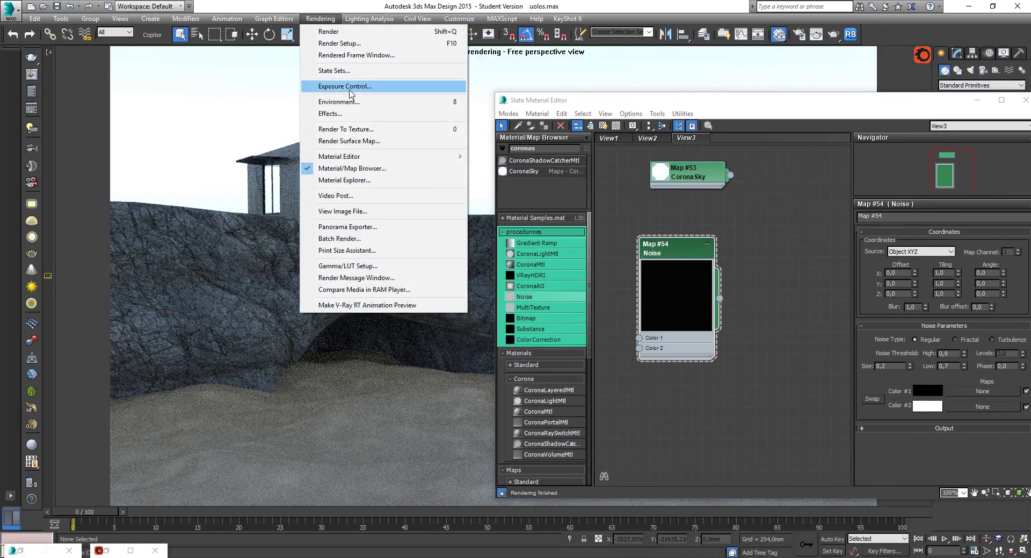
left_click(339, 101)
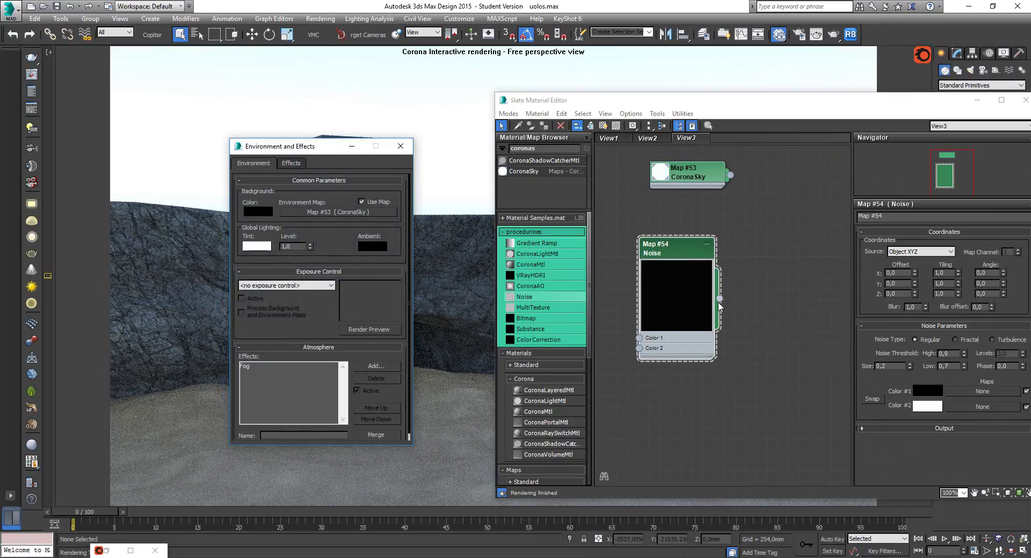
left_click_drag(719, 298, 336, 213)
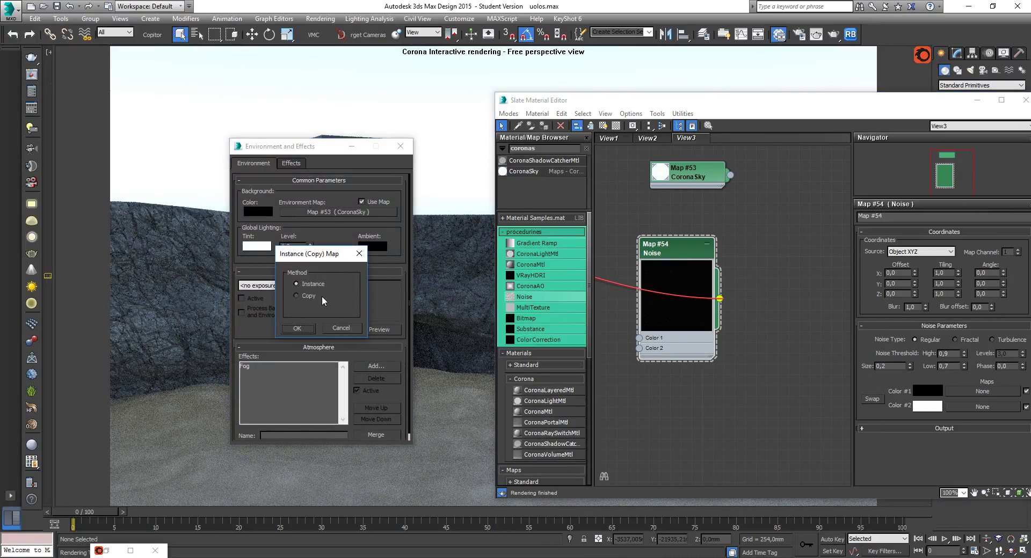
left_click(299, 329)
left_click_drag(804, 103, 360, 121)
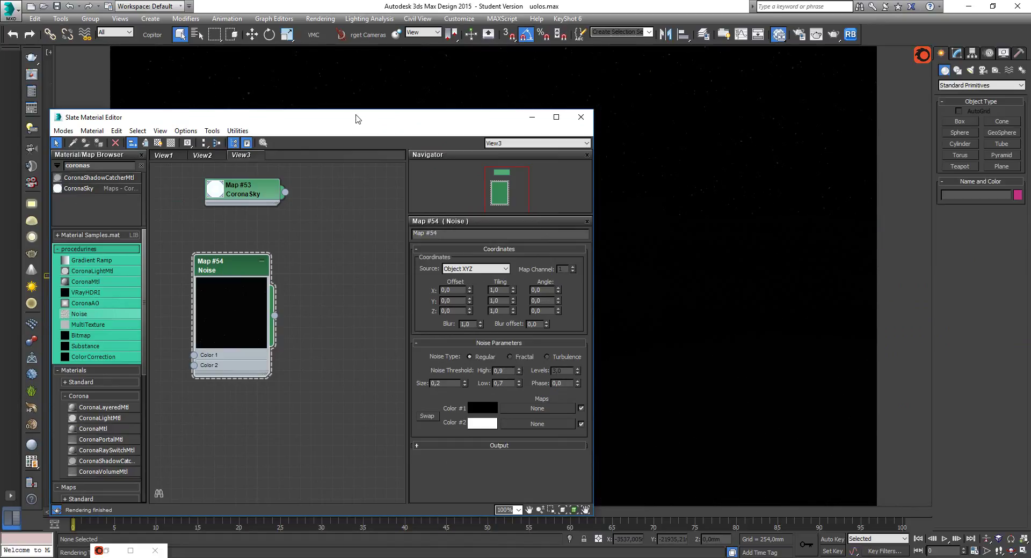
- Set the Noise map's output amount to 2 and check the stars in the interactive render
left_click_drag(356, 120, 631, 239)
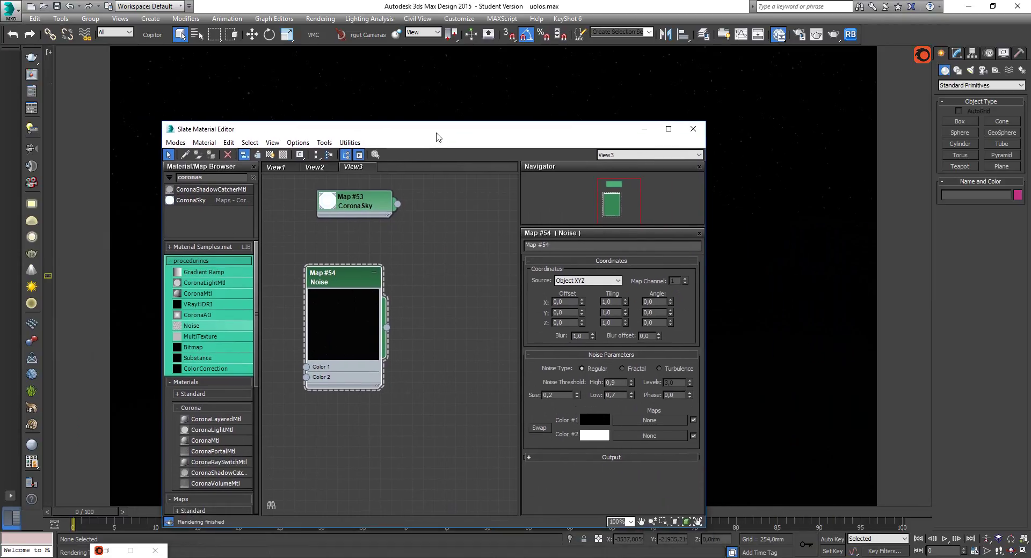
left_click(563, 448)
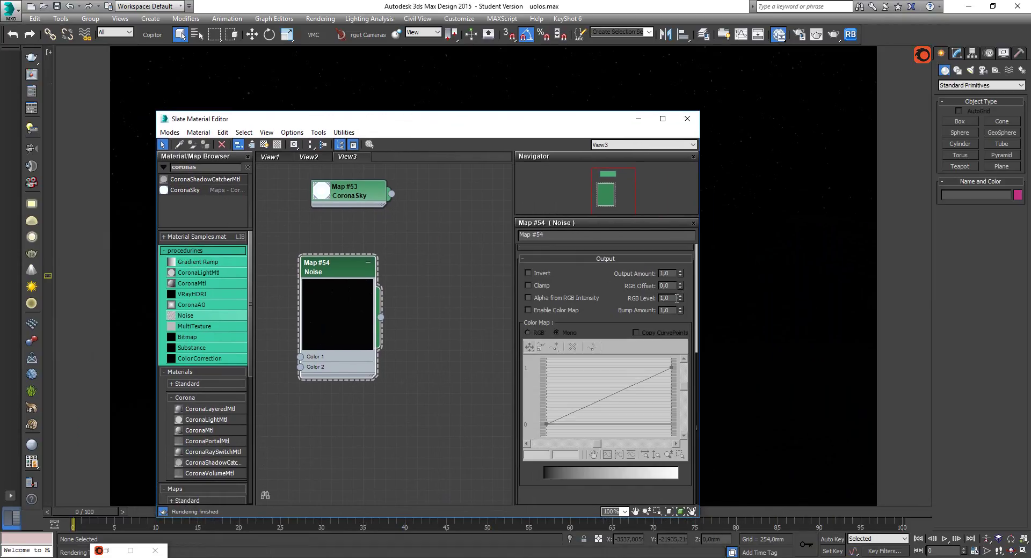
double_click(673, 274)
type("2")
key("Return")
left_click_drag(574, 124, 619, 380)
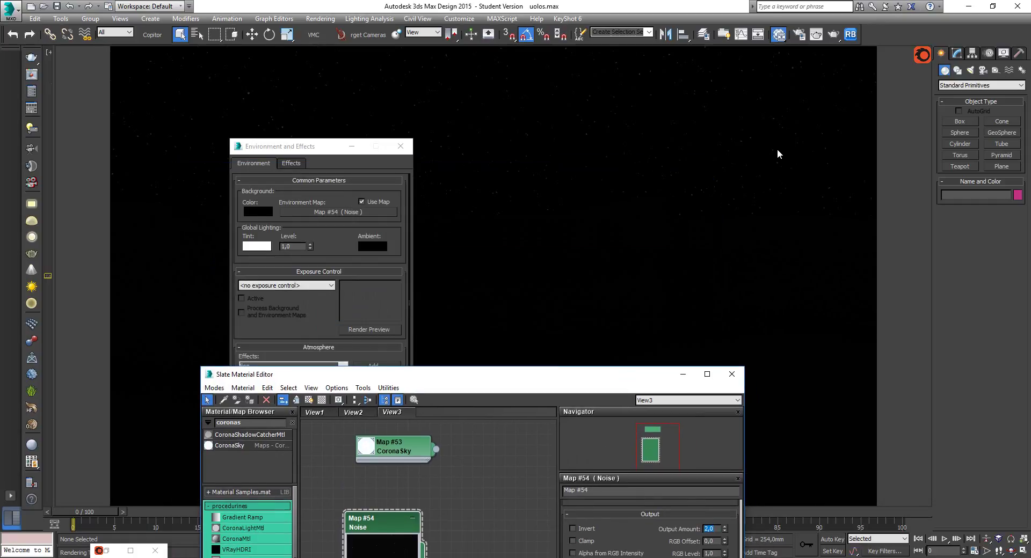
- Raise the Noise map's output amount to 4 and check the stars in the interactive render
left_click_drag(567, 374, 464, 155)
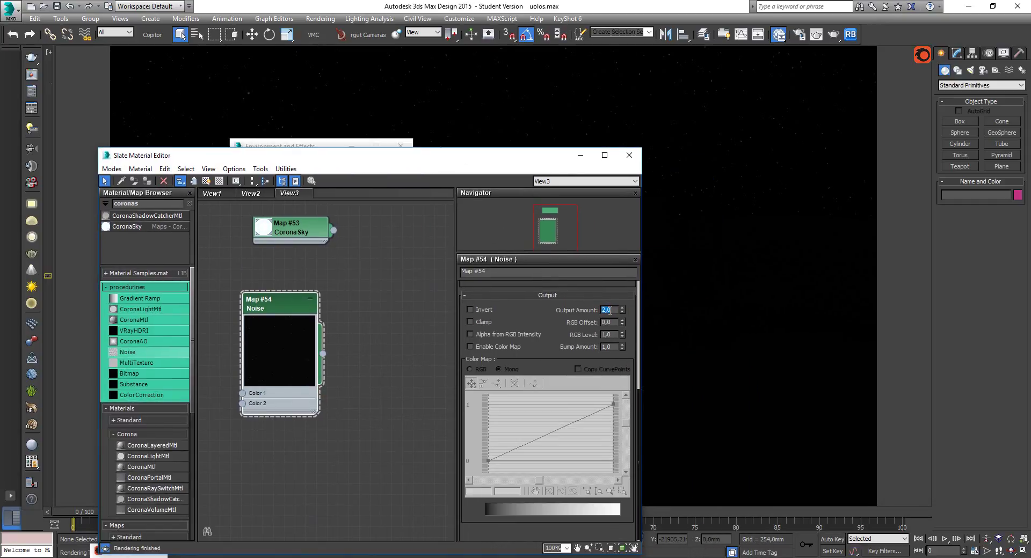
key("Return")
left_click_drag(536, 155, 448, 291)
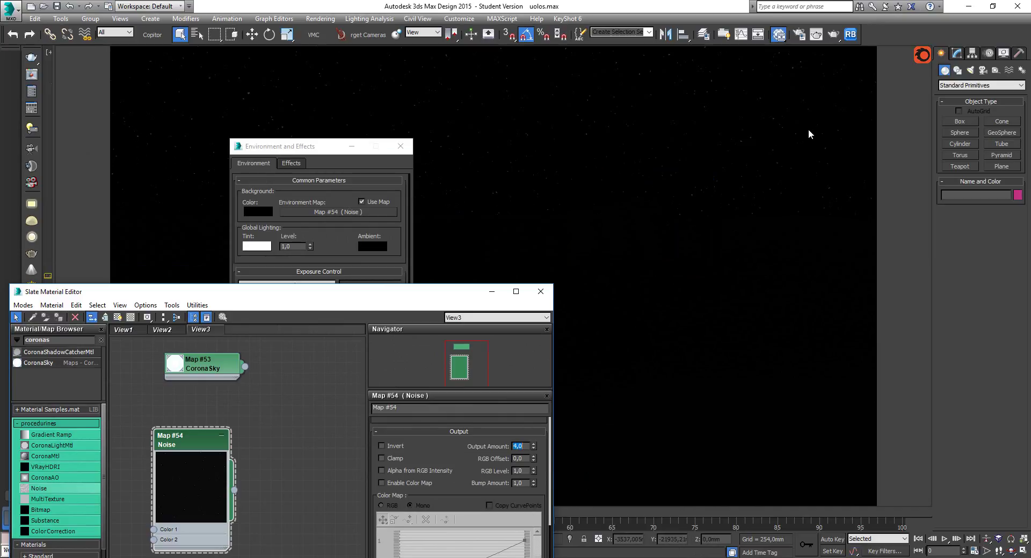
left_click_drag(437, 294, 692, 84)
- Add a Gradient Ramp map below the Noise map, with a new flag at position 26 and the middle flag at position 70
middle_click_drag(464, 246, 457, 210)
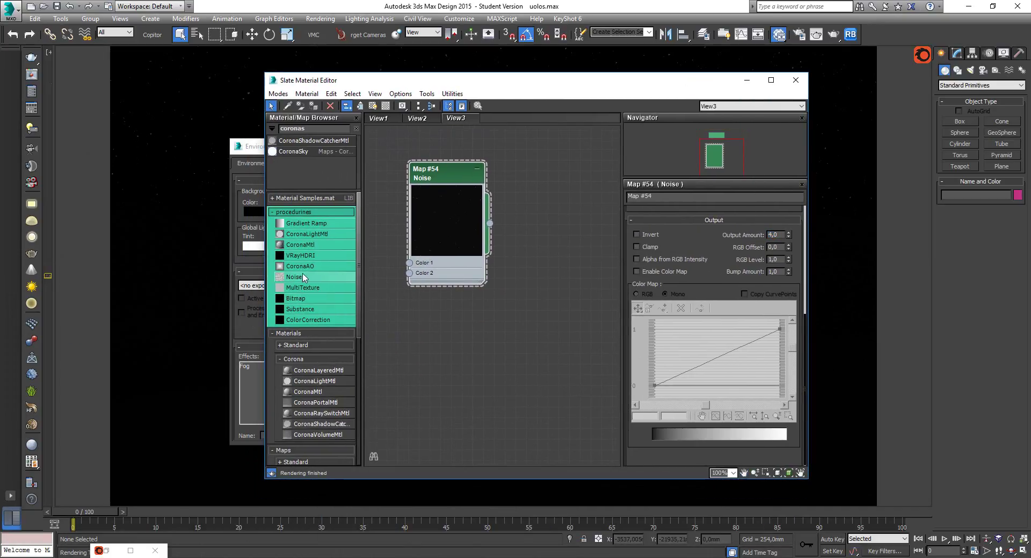
left_click_drag(310, 228, 478, 344)
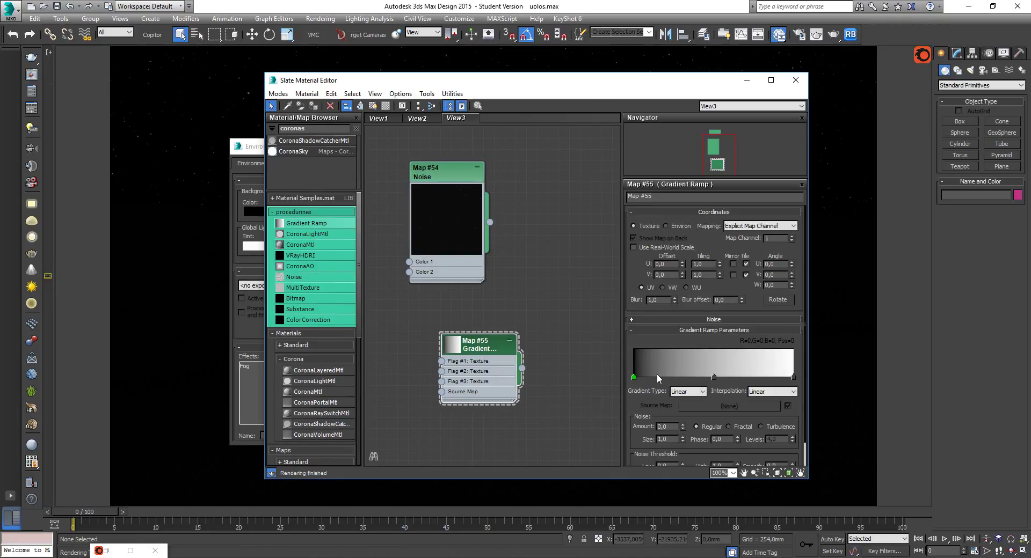
left_click(658, 377)
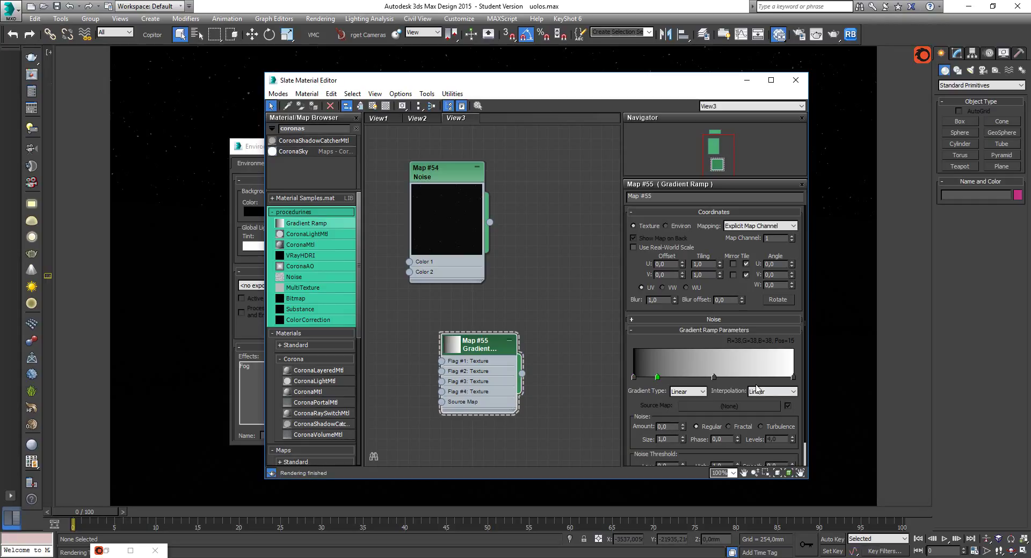
left_click_drag(714, 378, 745, 378)
left_click_drag(658, 377, 675, 377)
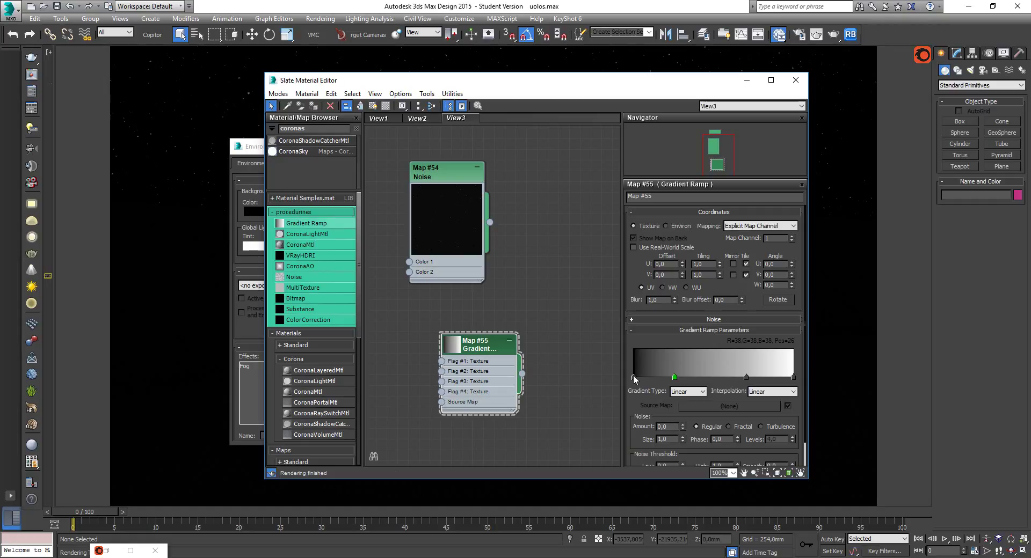
- Colour the new gradient flag black and move it to about position 49
double_click(675, 377)
left_click_drag(308, 120, 309, 152)
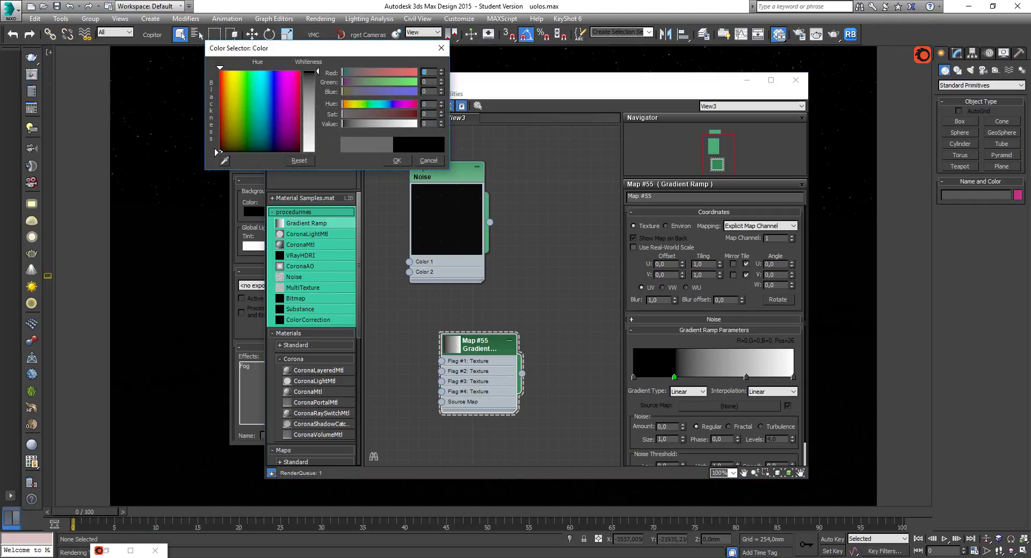
left_click(397, 161)
left_click_drag(674, 378, 713, 378)
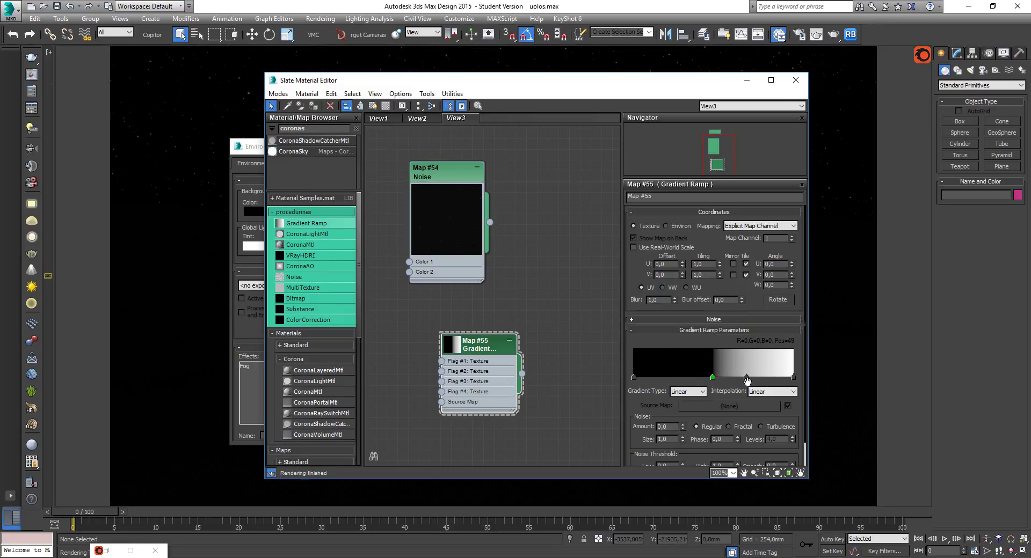
- Change the gradient's end flag to a dark blue with RGB 0, 0, 16
double_click(793, 378)
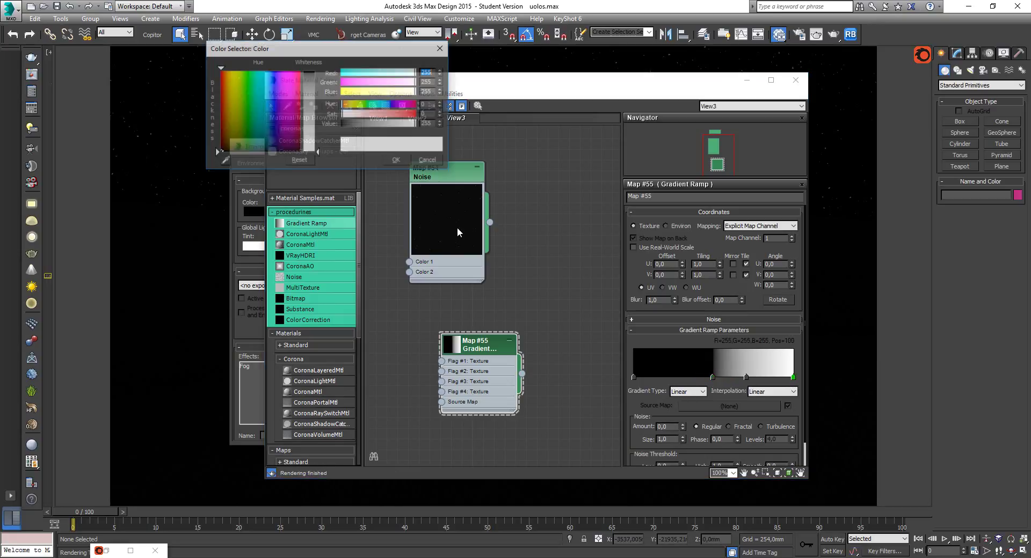
left_click_drag(309, 95, 314, 71)
left_click(355, 124)
left_click_drag(355, 124, 346, 124)
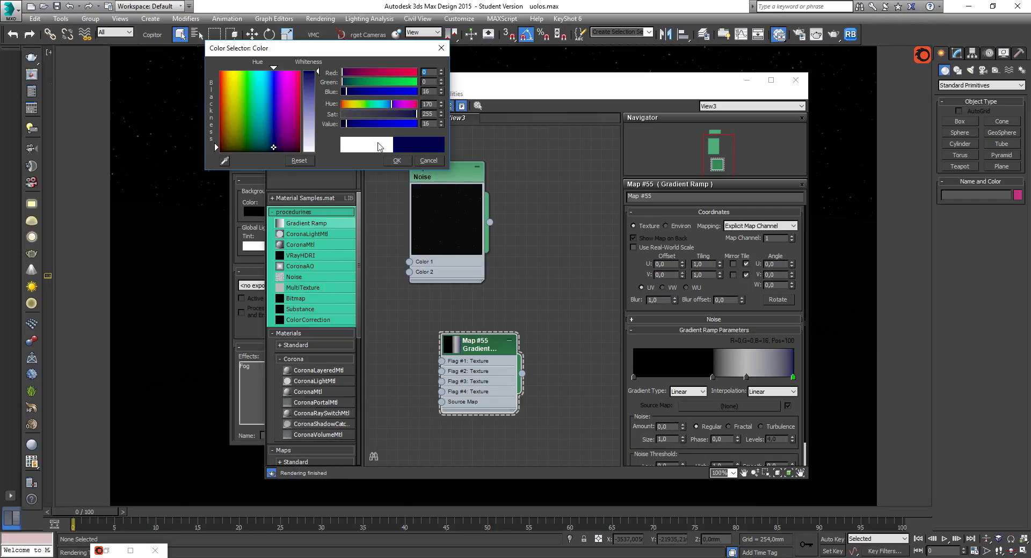
left_click(397, 160)
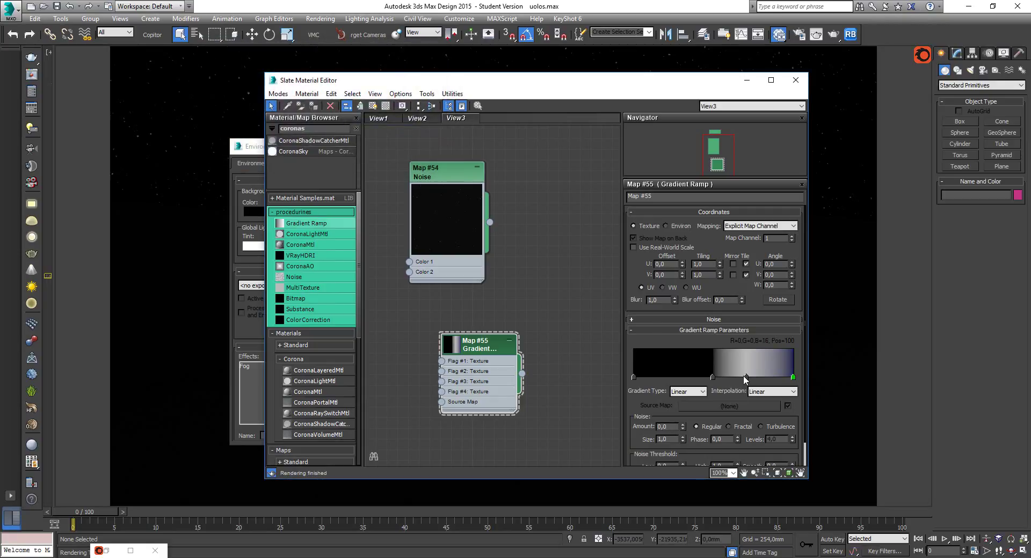
- Colour the flag at position 70 blue with RGB 0, 0, 78 and move it to position 54, beside the black flag
double_click(745, 379)
mouse_move(275, 95)
left_mouse_down()
mouse_move(270, 70)
mouse_move(316, 71)
left_mouse_up()
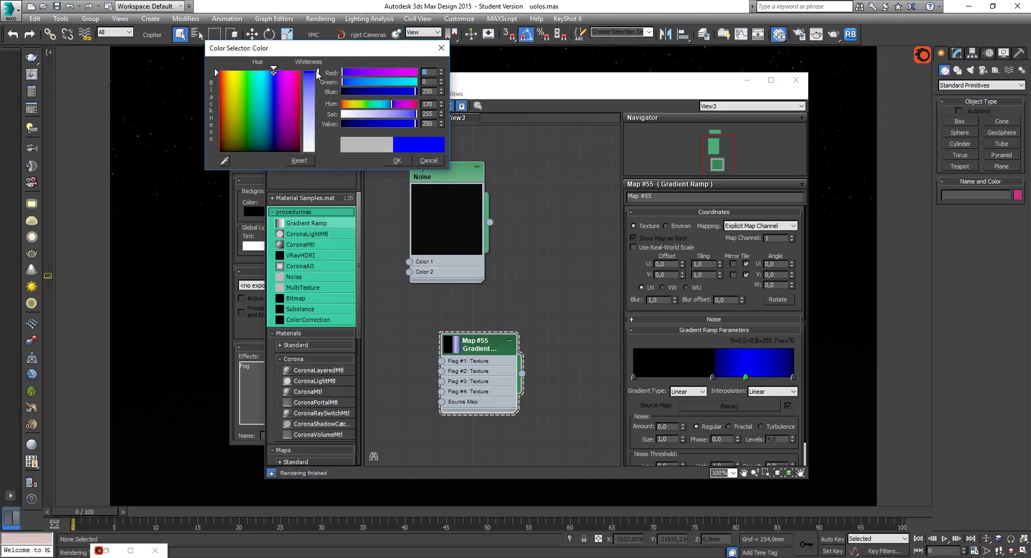
left_click_drag(406, 126, 365, 126)
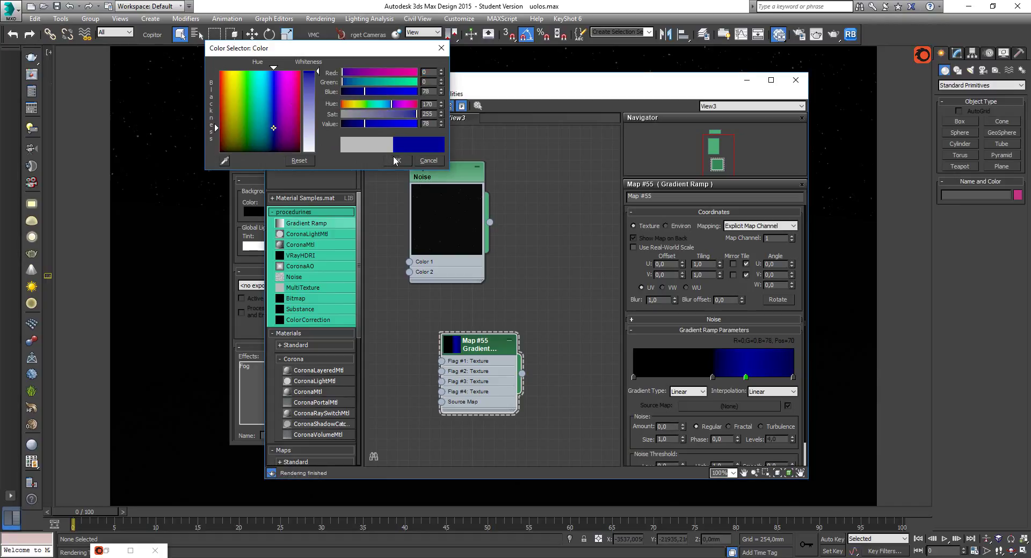
left_click(397, 160)
left_click_drag(746, 377, 719, 377)
left_click(719, 377)
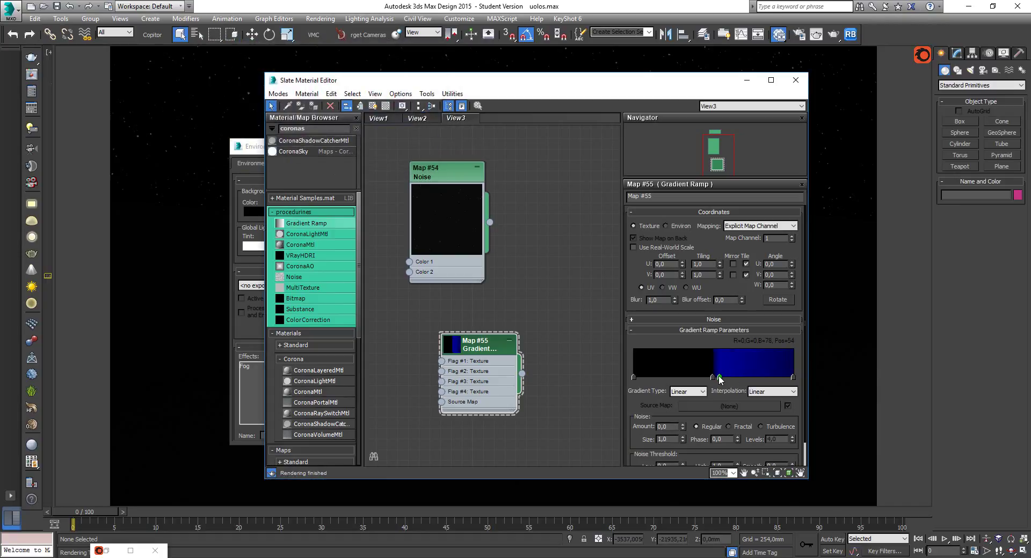
- Brighten the blue flag beside the black one to RGB 0, 0, 113
double_click(719, 377)
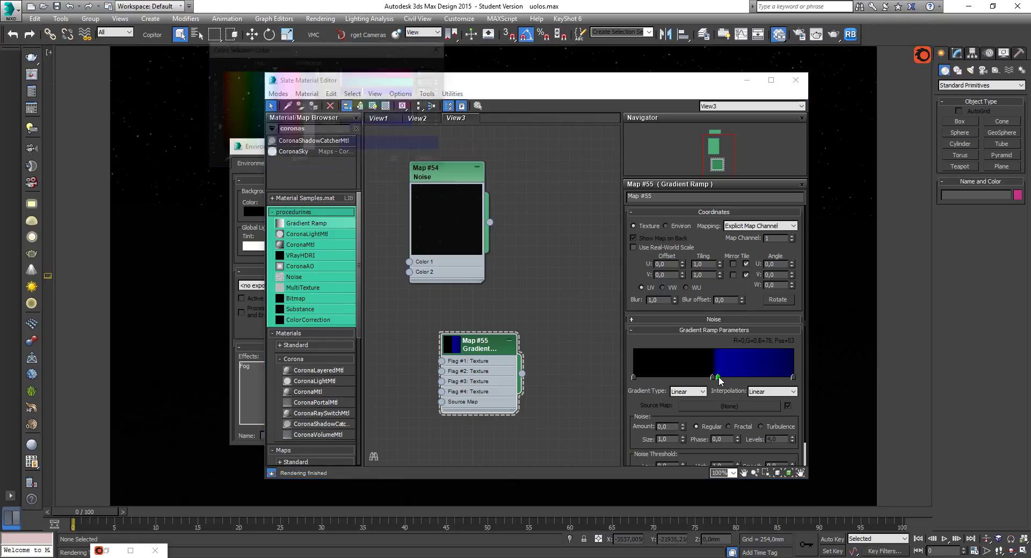
left_click_drag(368, 125, 376, 124)
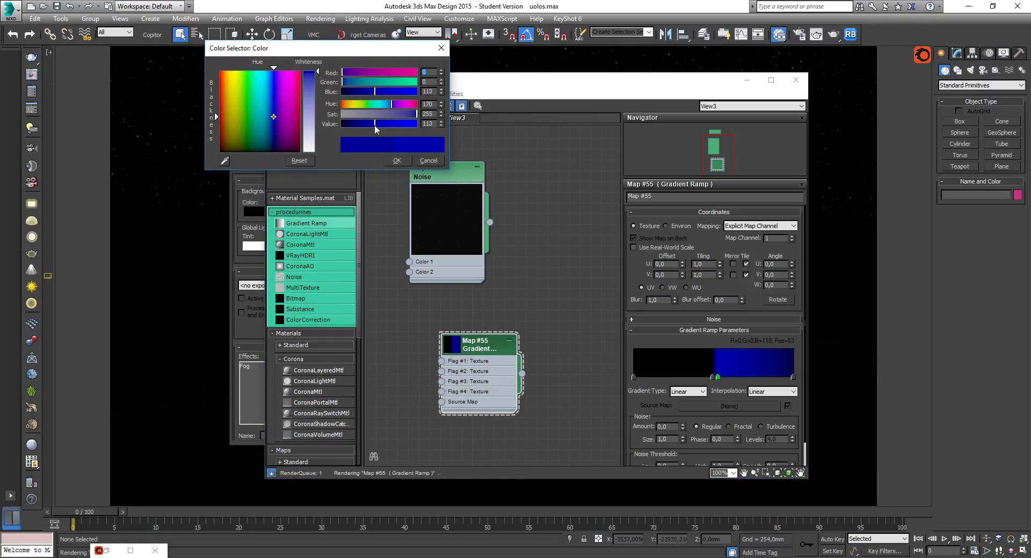
left_click(398, 161)
- Darken the gradient's end flag further to a near-black blue
double_click(793, 377)
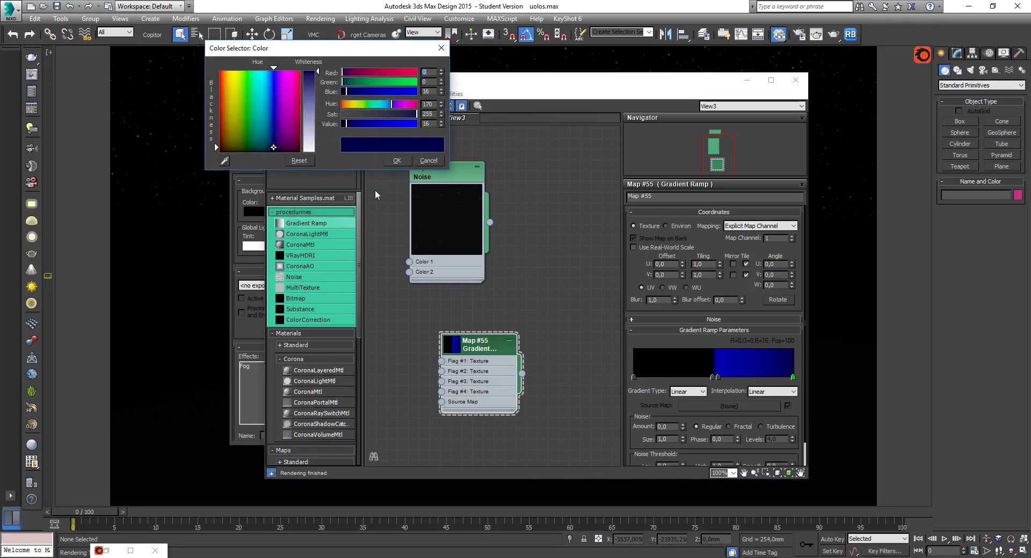
left_click(345, 125)
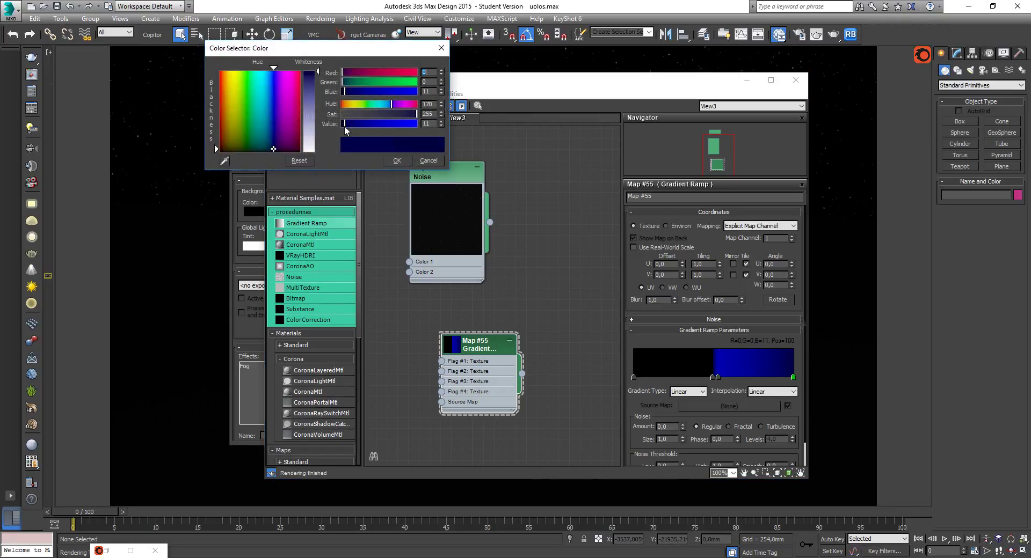
left_click(397, 160)
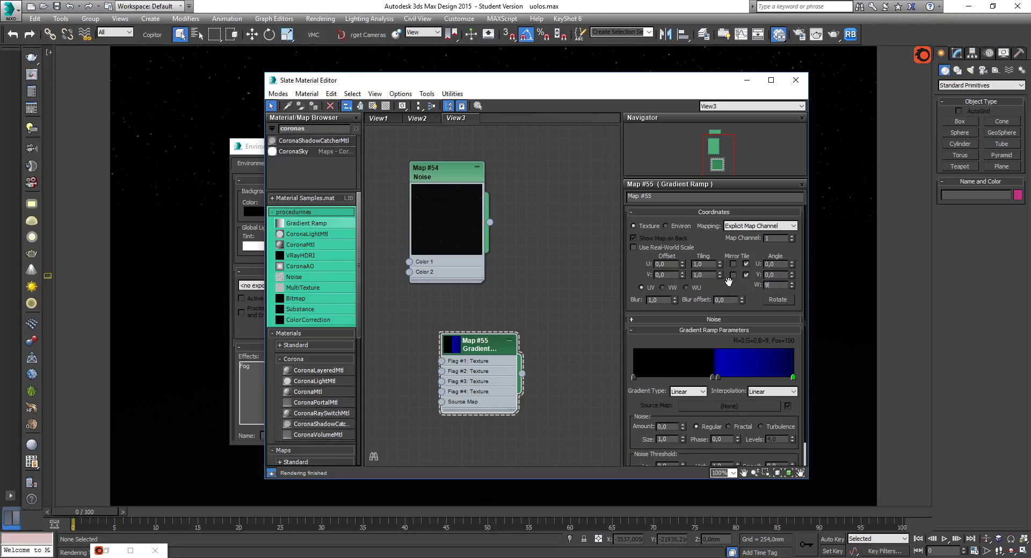
- Set the Gradient Ramp's W angle to 90
type("90")
key("Return")
scroll(461, 304, "up", 2)
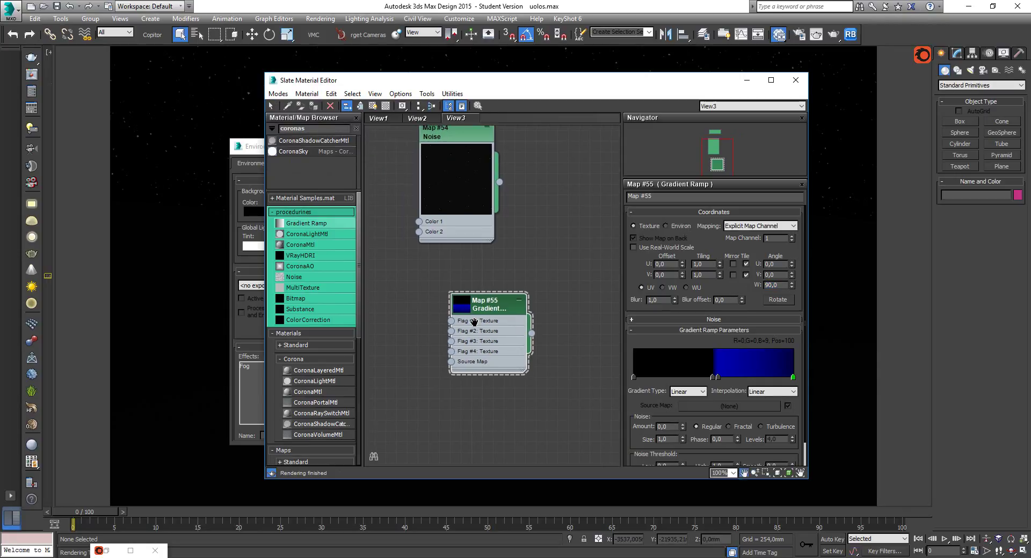
- Enlarge the Gradient Ramp's node preview and set its W angle to -90 so the blue half is on top
double_click(461, 305)
left_click_drag(496, 312, 471, 272)
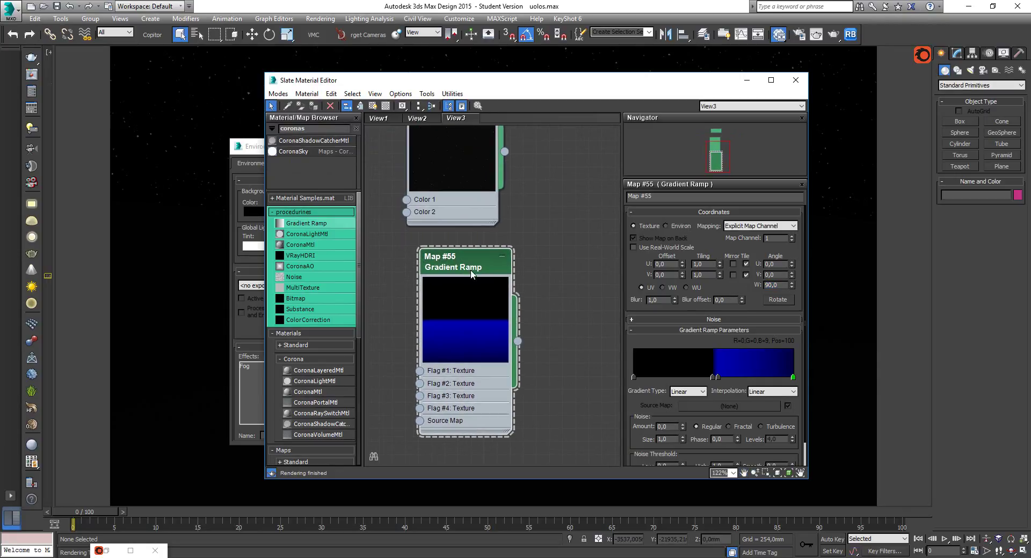
left_click(780, 285)
type("-90")
key("Return")
scroll(510, 352, "up", 1)
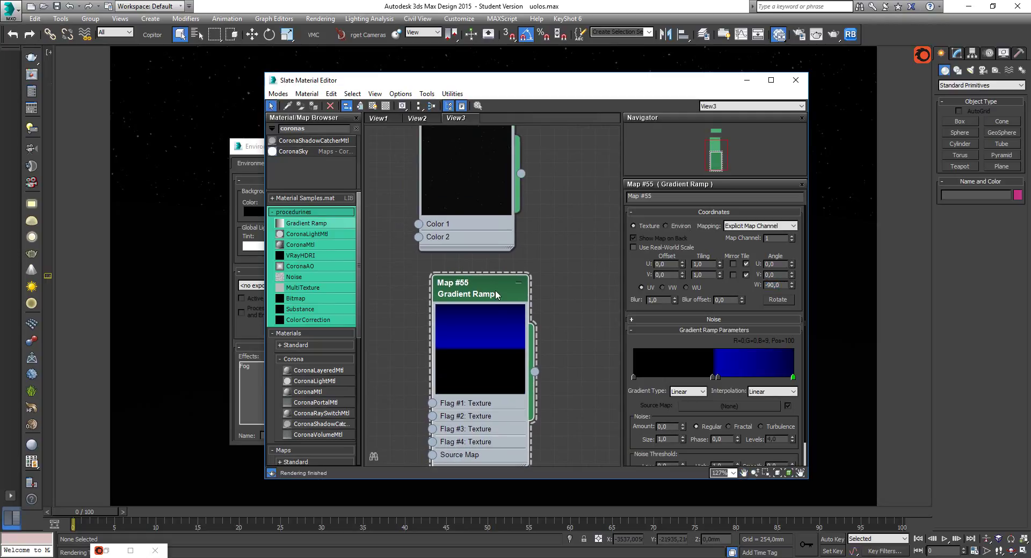
scroll(497, 290, "down", 8)
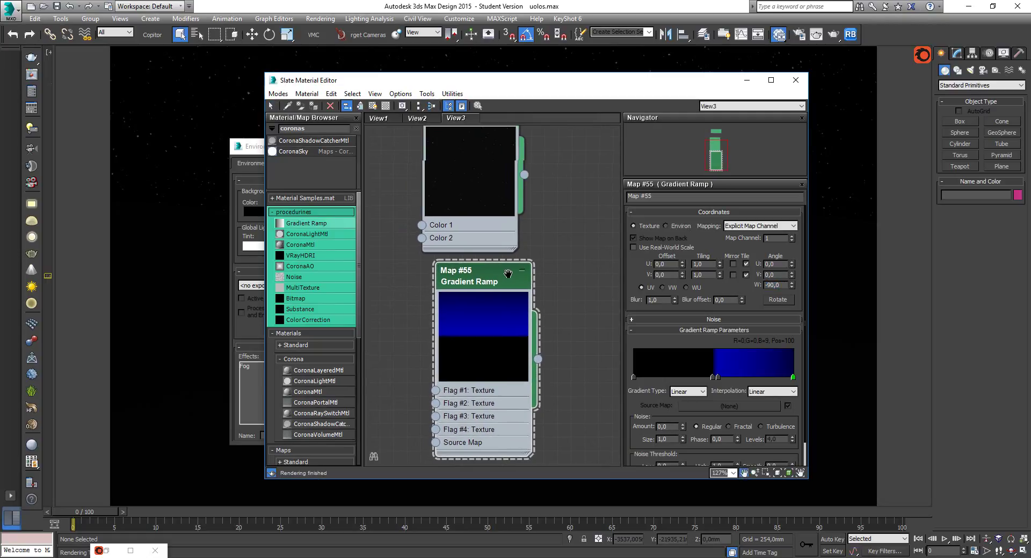
left_click_drag(601, 81, 684, 86)
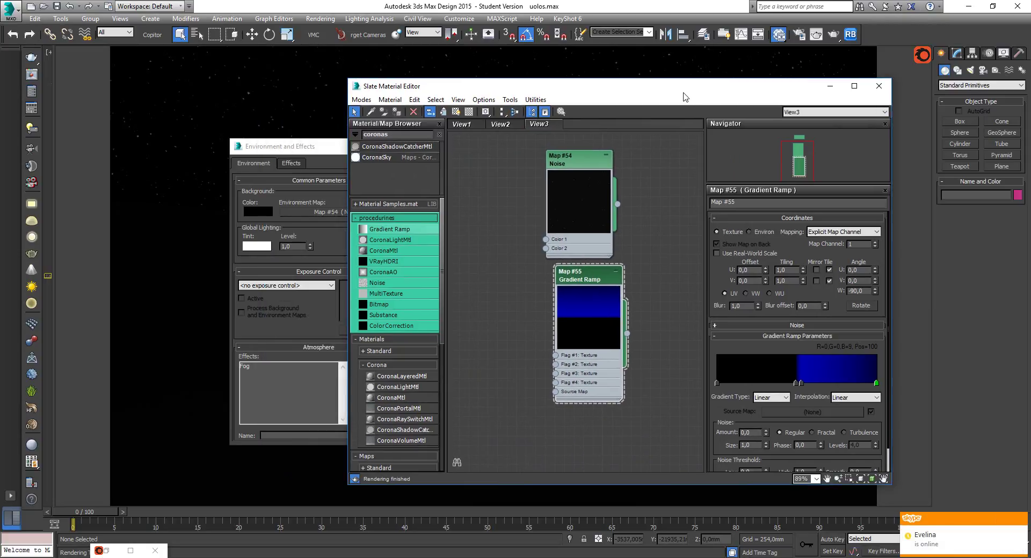
- Assign the Gradient Ramp map as the scene's environment map
left_click_drag(626, 334, 333, 215)
left_click(308, 333)
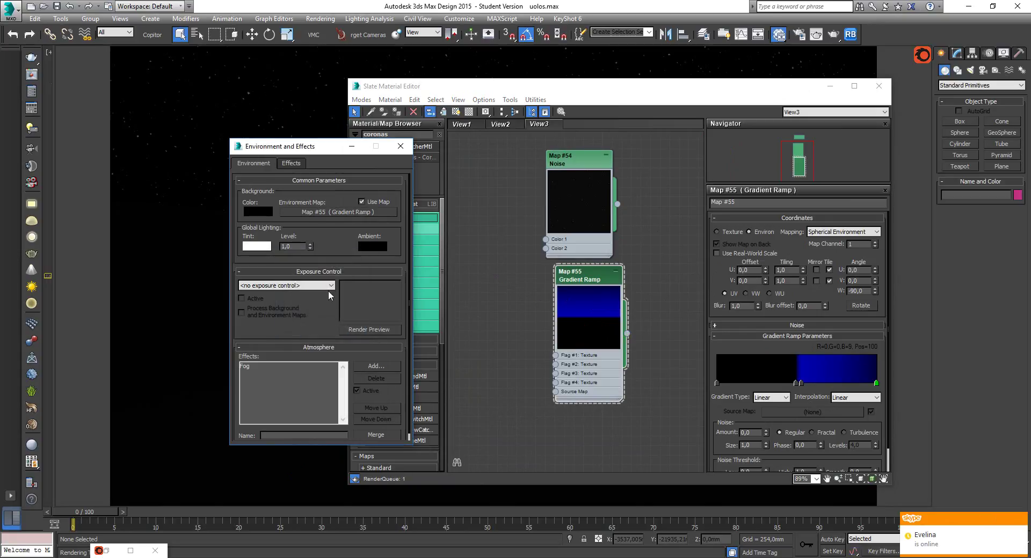
left_click_drag(771, 91, 869, 150)
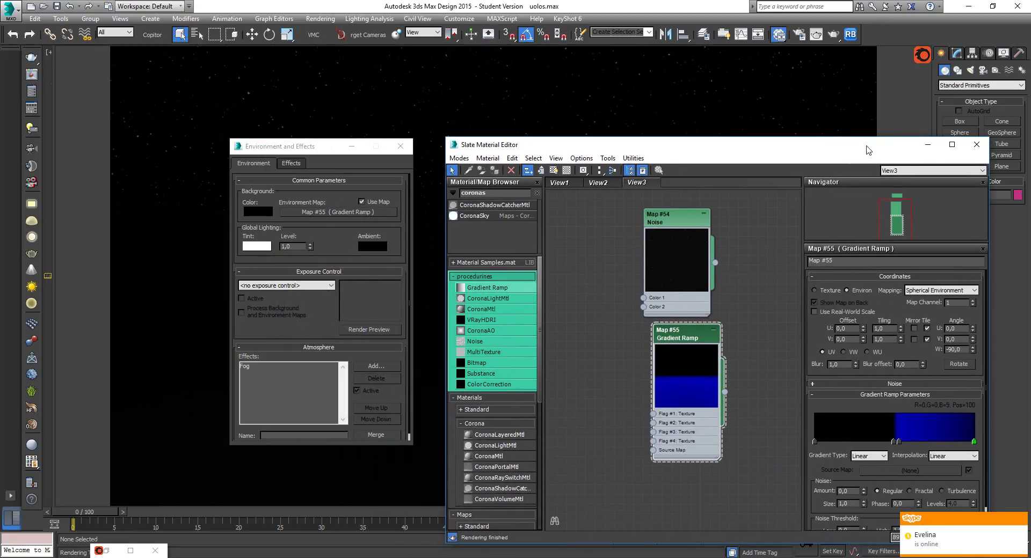
- Set the Gradient Ramp's W angle to 90 and uncover the rendered sky for inspection
double_click(963, 349)
type("90")
key("Return")
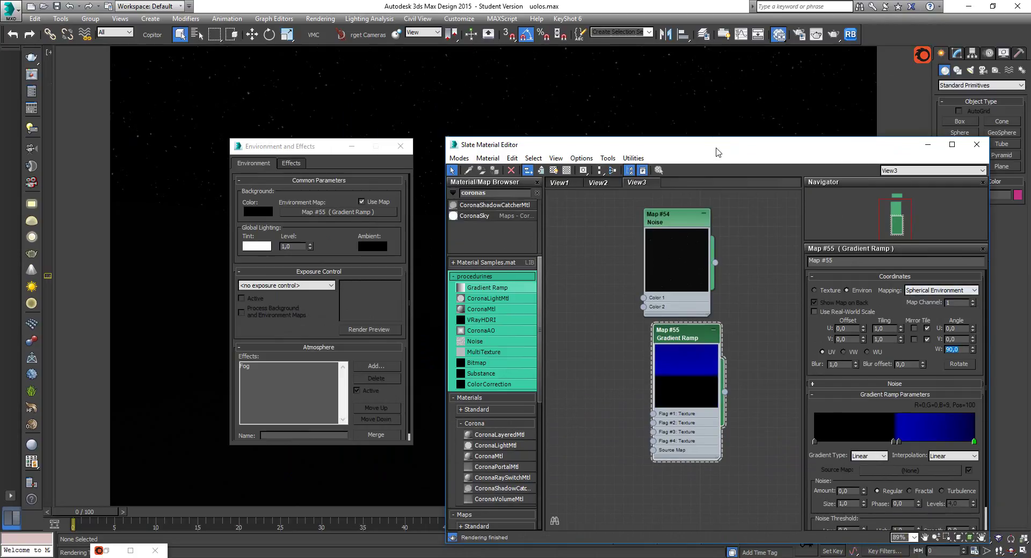
left_click_drag(715, 148, 710, 347)
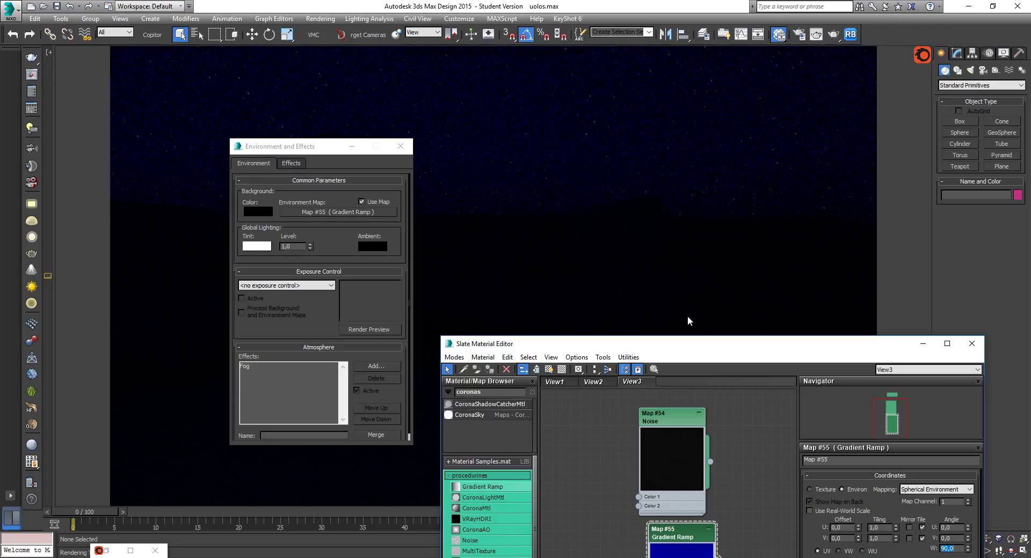
left_click_drag(679, 346, 739, 190)
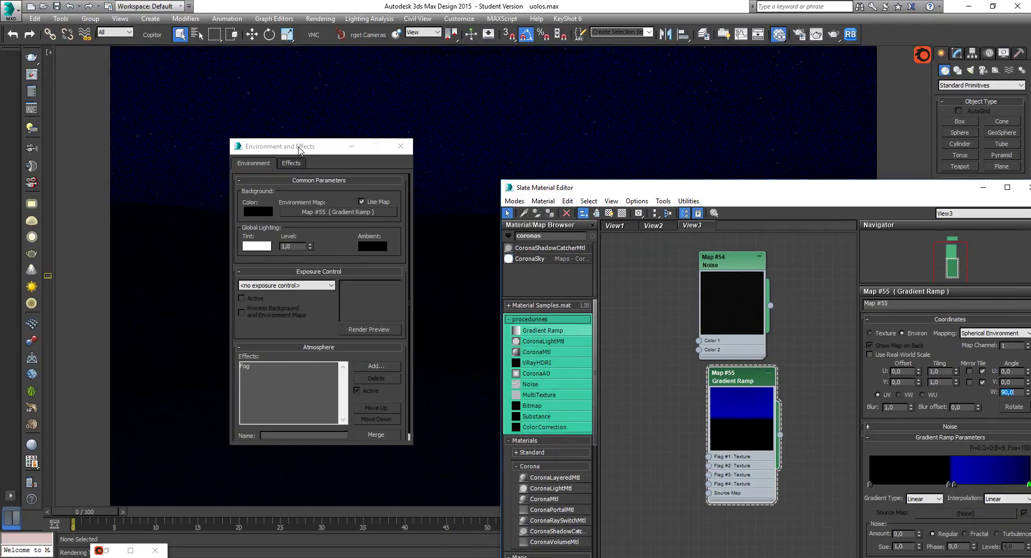
left_click_drag(298, 150, 198, 313)
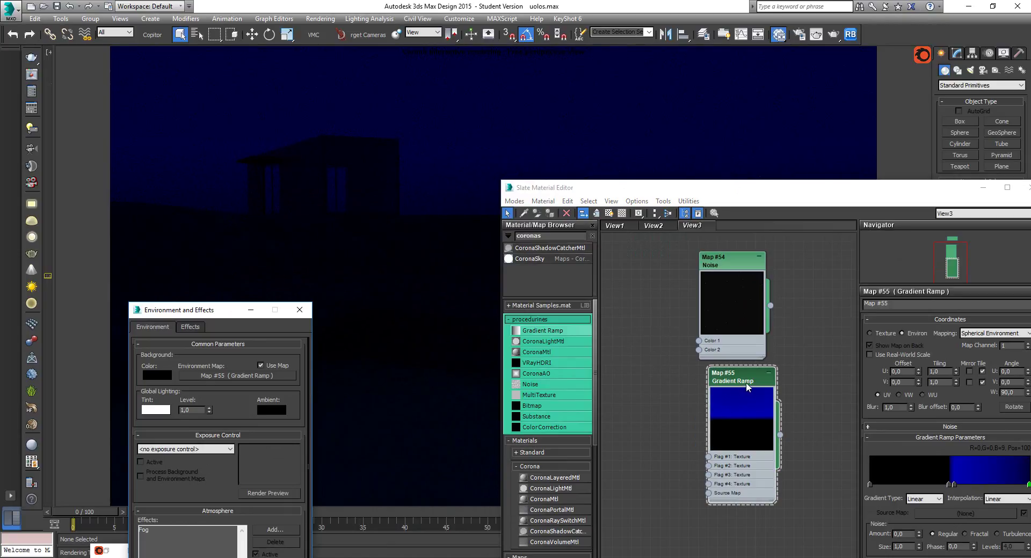
- Shift the gradient's middle flags toward the blue end, with the black flag at position 56
left_click(958, 485)
left_click_drag(948, 485, 959, 485)
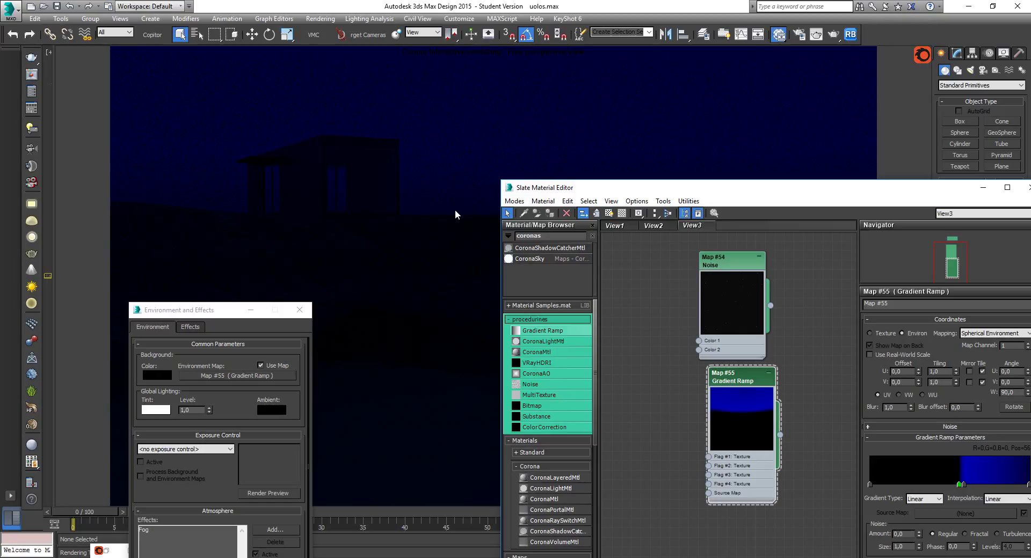
left_click_drag(594, 192, 639, 347)
left_click_drag(638, 346, 484, 105)
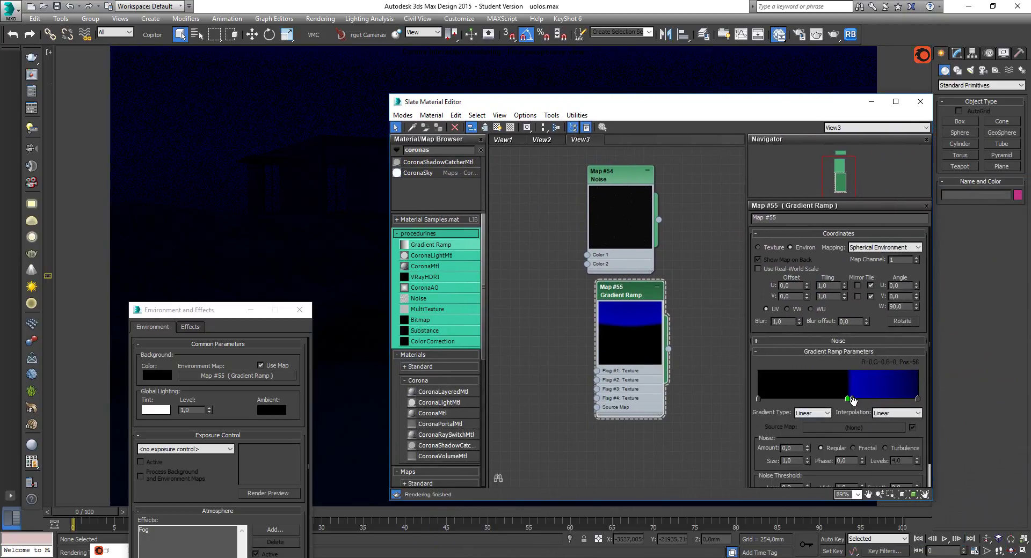
- Brighten the blue flag beside the black one to RGB 0, 0, 168 and inspect the rendered sky
double_click(853, 399)
left_click_drag(379, 125, 392, 127)
left_click(393, 161)
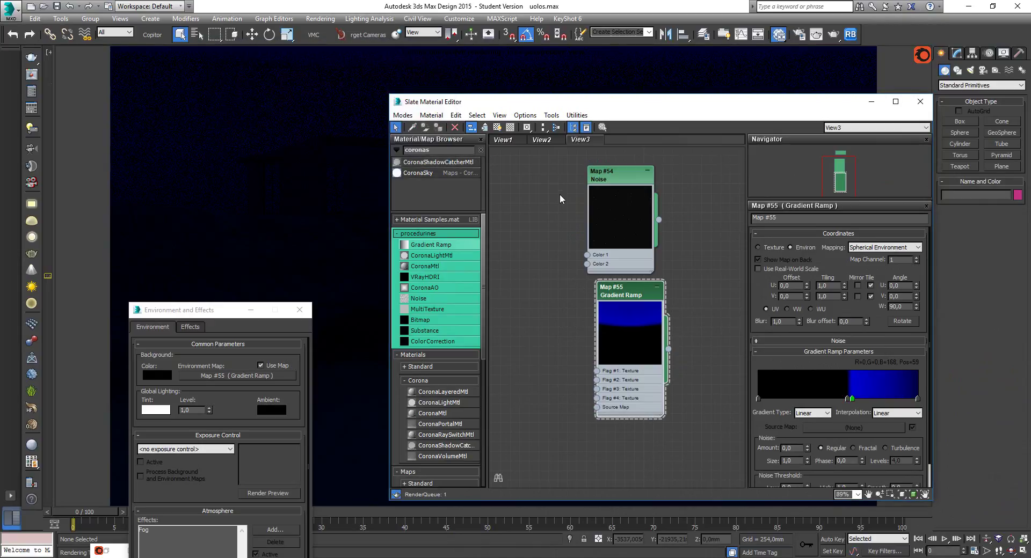
left_click_drag(667, 113, 681, 305)
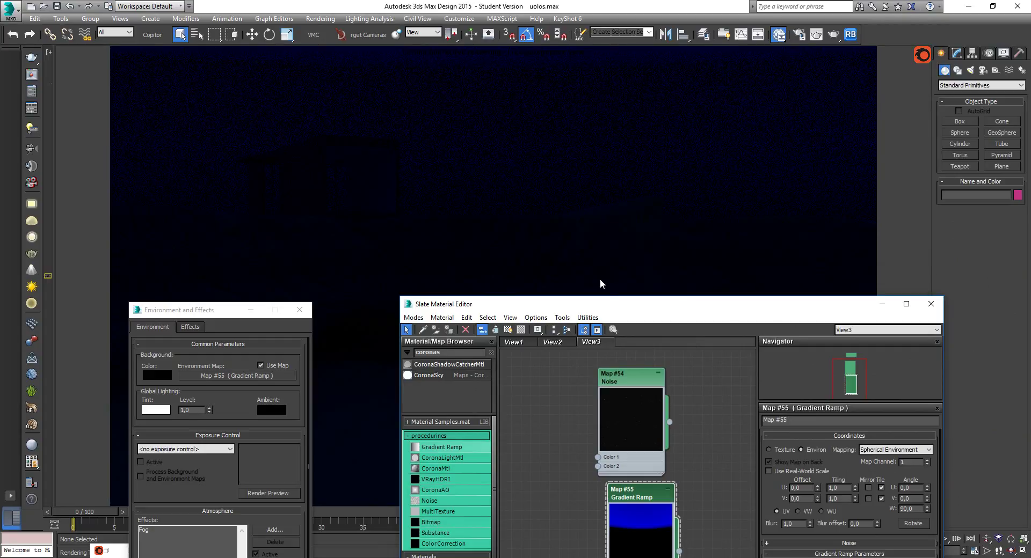
left_click_drag(612, 307, 483, 128)
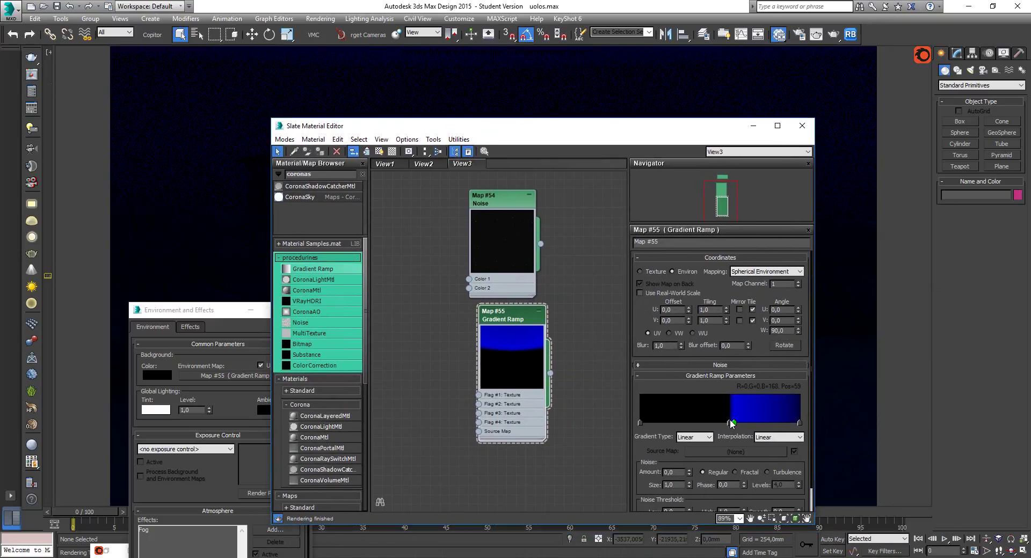
- Move the middle flags toward the black end, with the black flag at position 46, and inspect the rendered sky
left_click_drag(734, 424, 713, 424)
left_click_drag(659, 130, 709, 319)
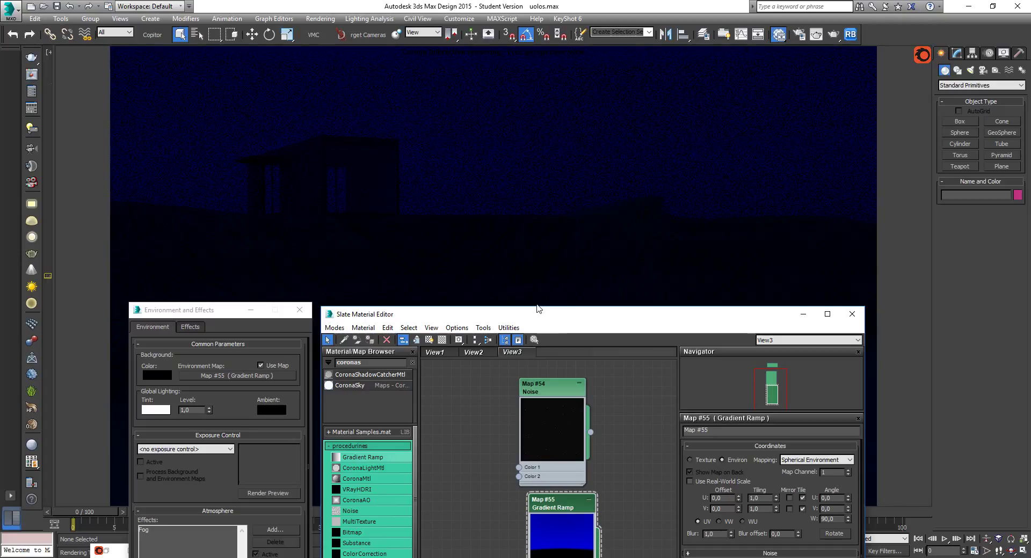
left_click_drag(539, 309, 656, 118)
middle_click_drag(625, 280, 573, 285)
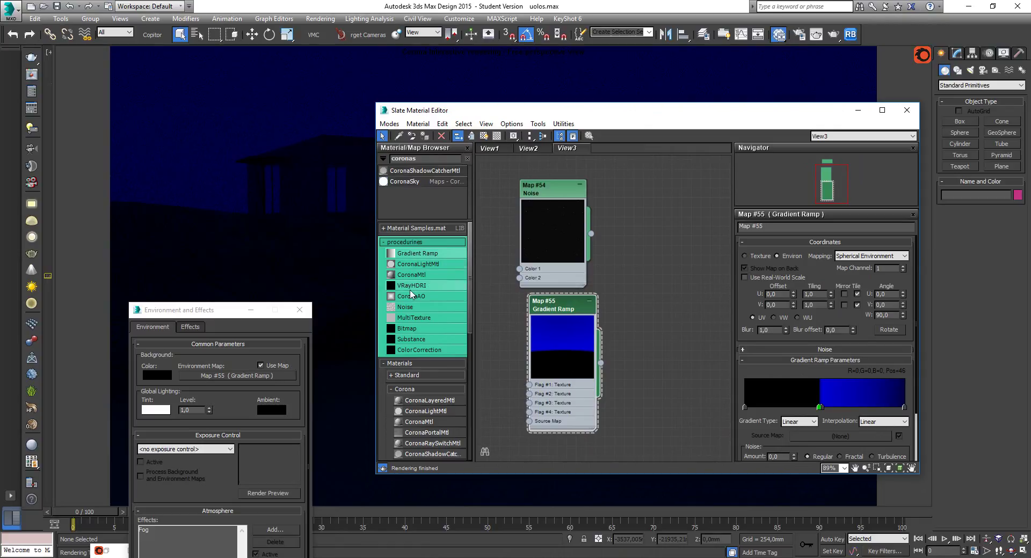
- Search the map browser for "compos" and add a Composite map beside the Noise and Gradient Ramp nodes
left_click_drag(423, 158, 323, 157)
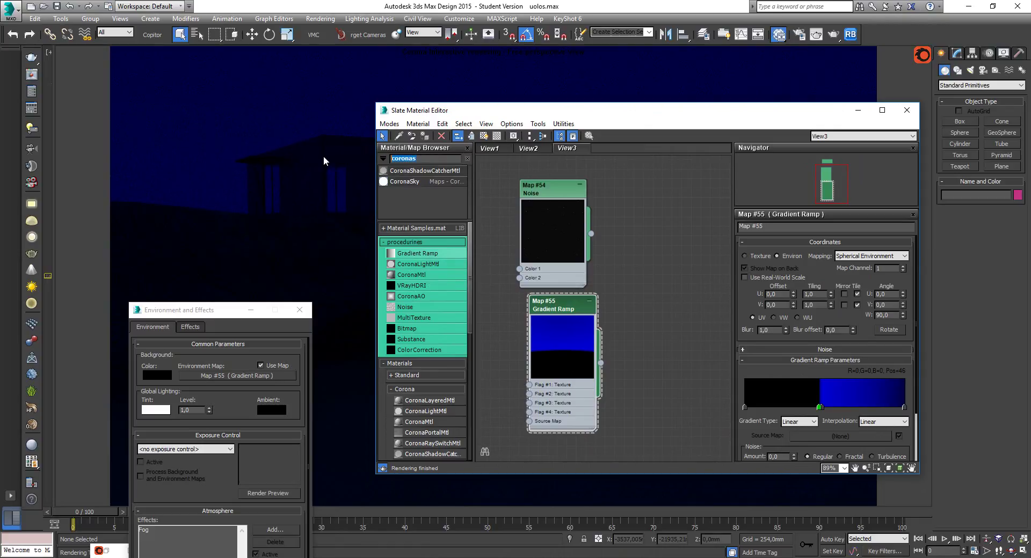
type("co")
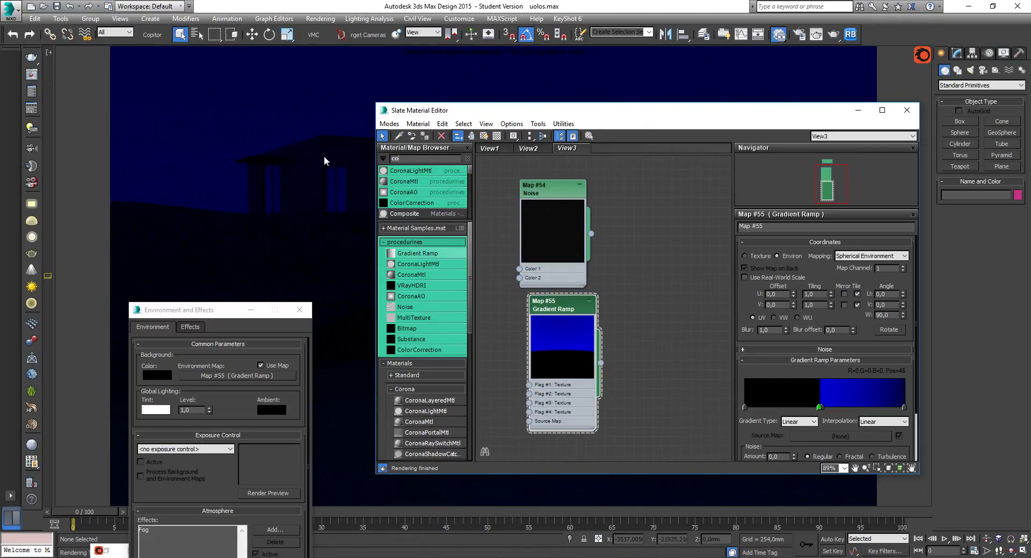
type("m")
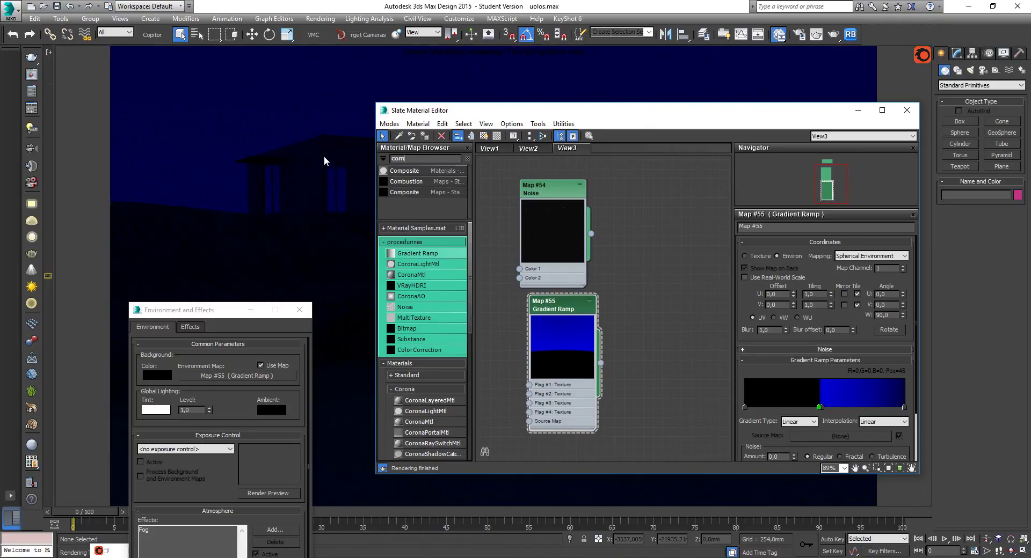
type("pos")
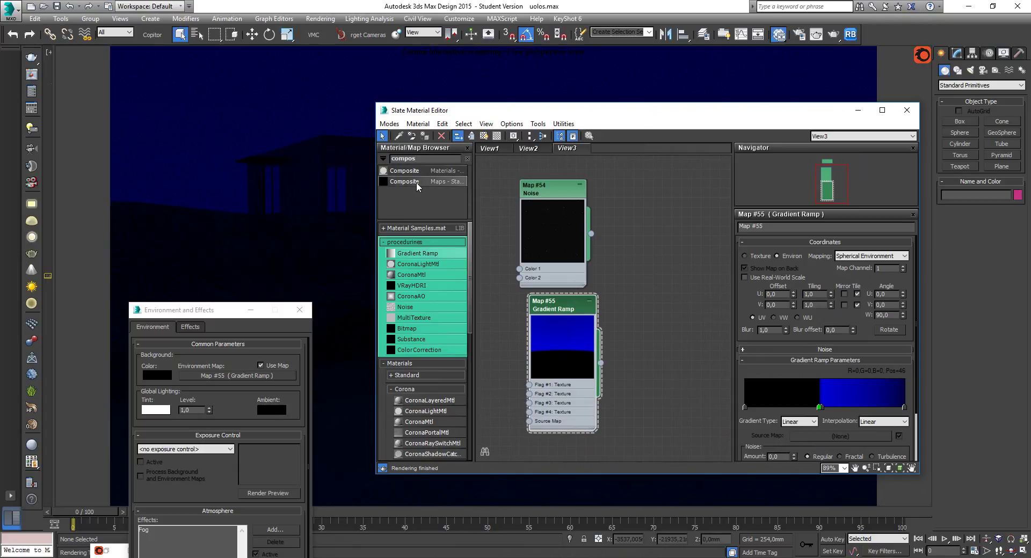
left_click_drag(629, 234, 685, 247)
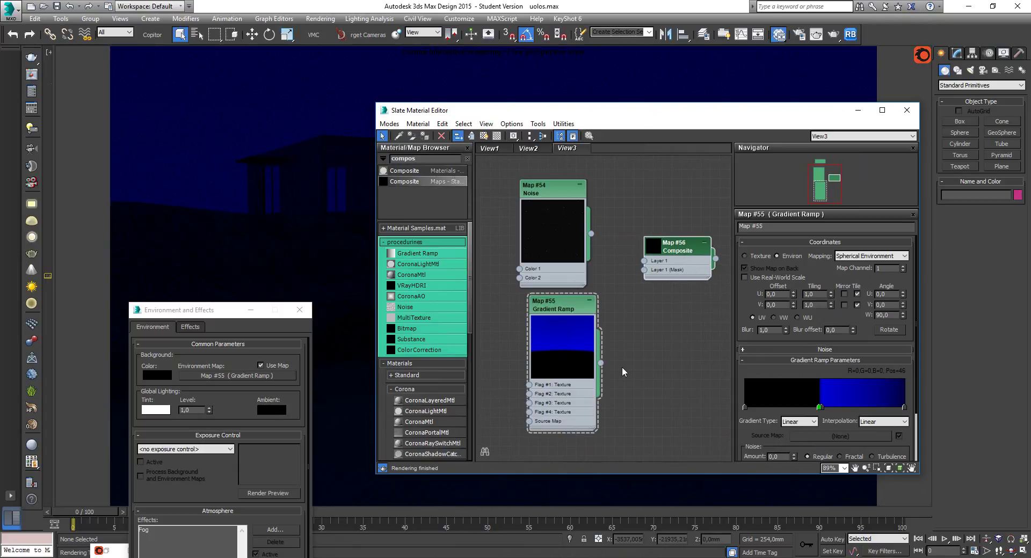
- Feed the Gradient Ramp into the Composite's Layer 1 and the Noise into an added Layer 2 blended with Screen
left_click_drag(601, 364, 644, 261)
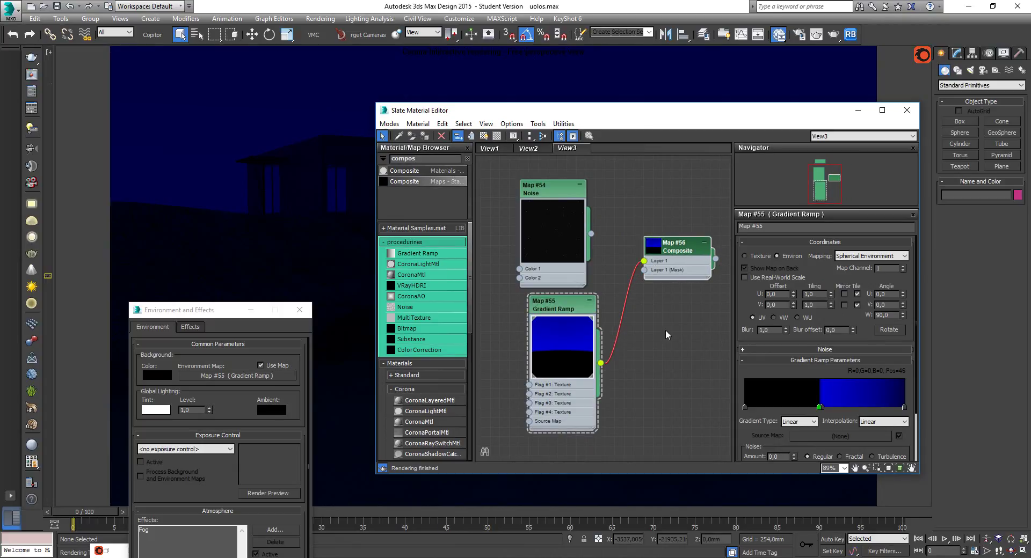
double_click(679, 244)
left_click(904, 254)
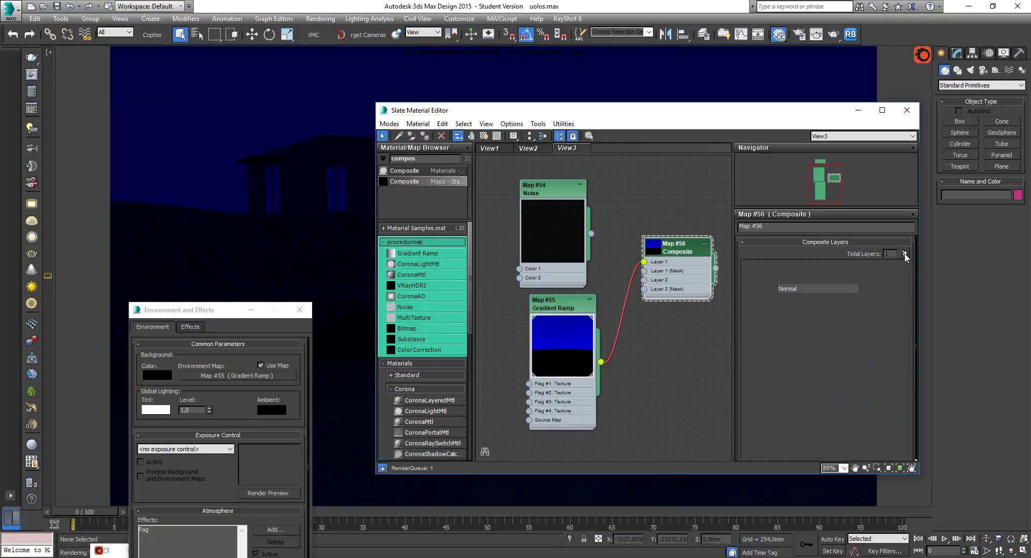
left_click_drag(591, 233, 644, 280)
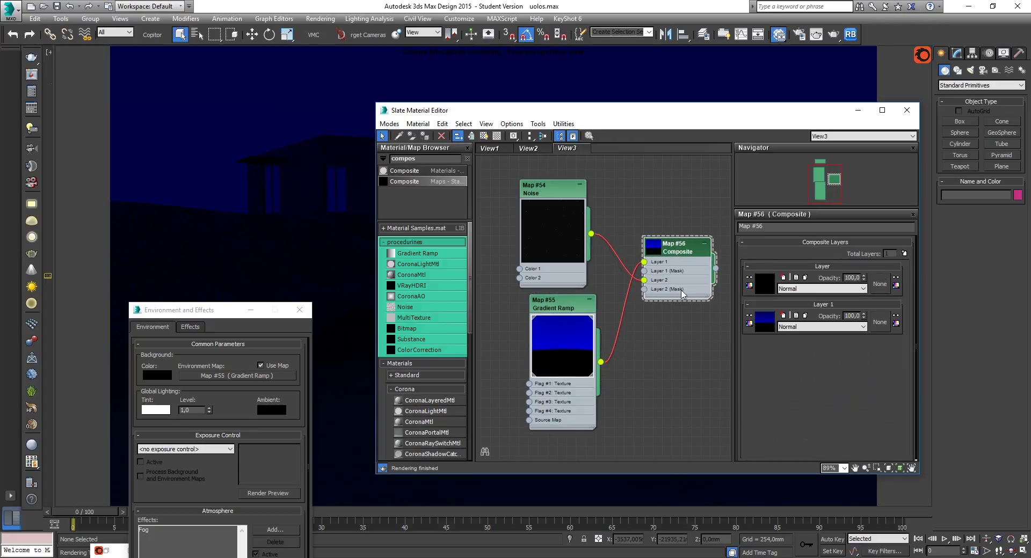
left_click(858, 290)
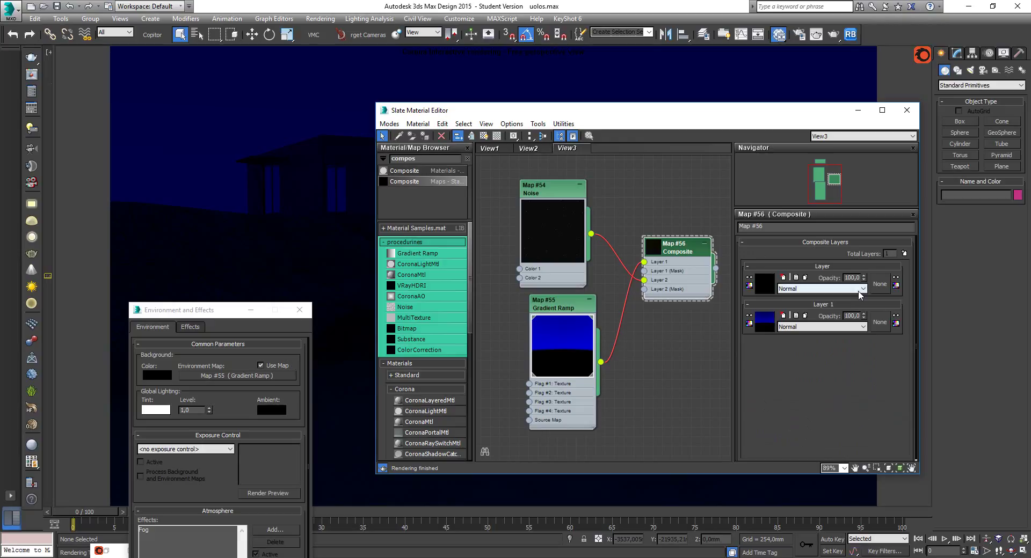
left_click(802, 360)
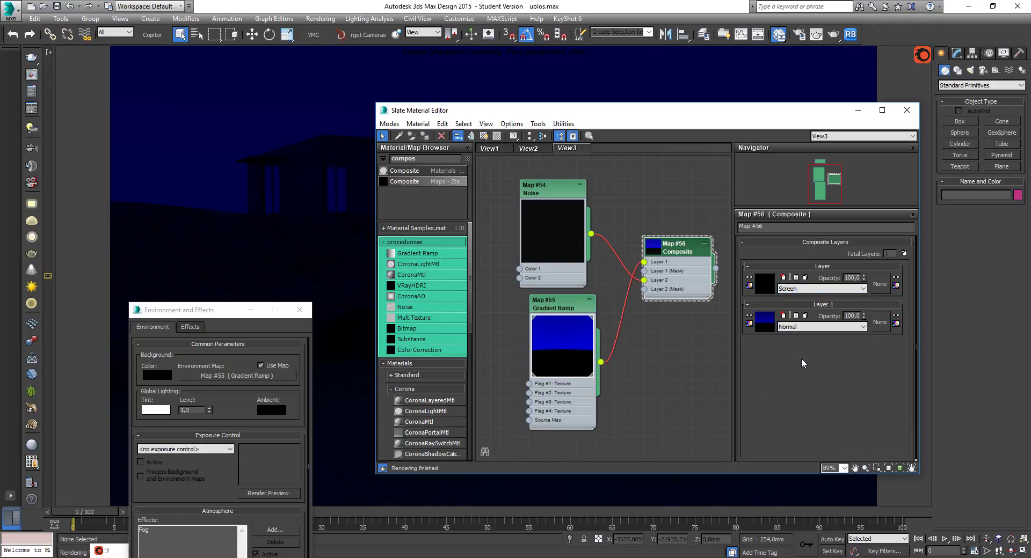
- Assign the Composite map as the environment map and minimize the material editor to inspect the rendered sky
left_click_drag(716, 268, 255, 379)
left_click(195, 492)
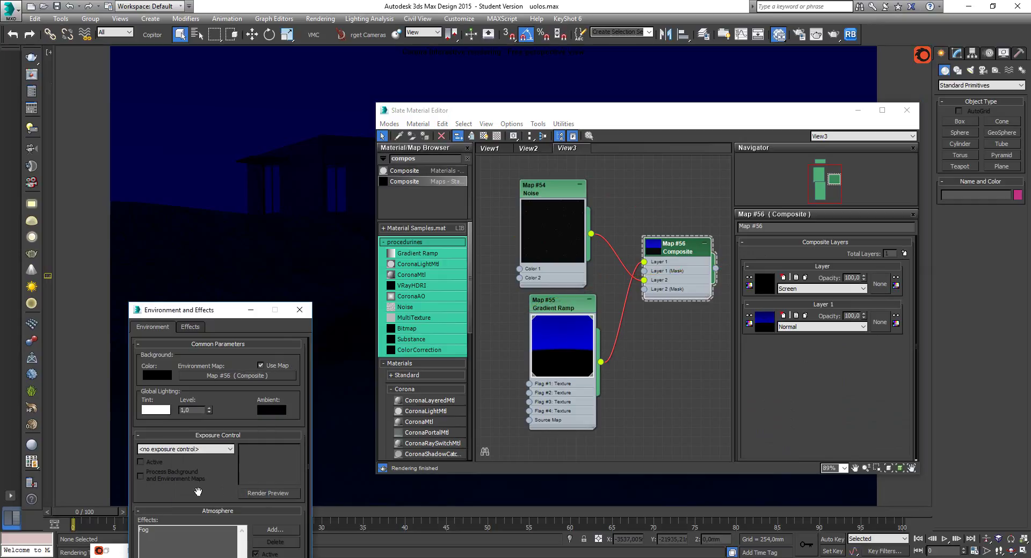
left_click(860, 114)
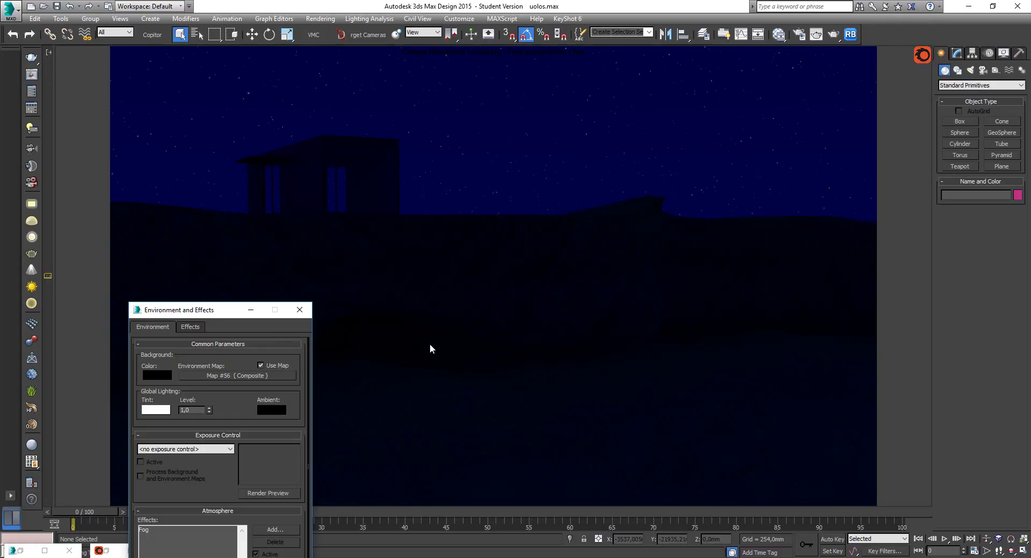
left_click_drag(221, 312, 398, 173)
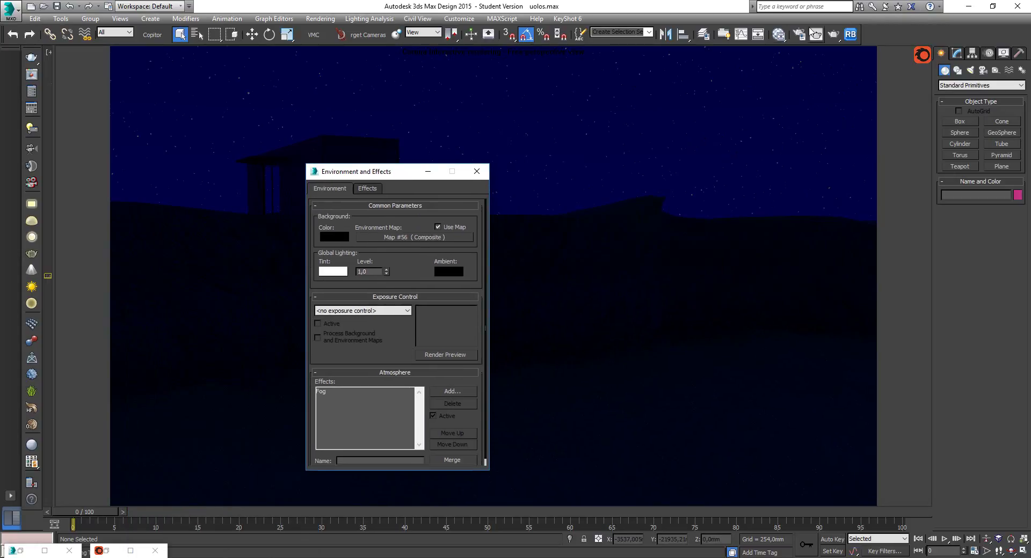
- Reopen the material editor and set the Noise map's output amount to 5
left_click(779, 33)
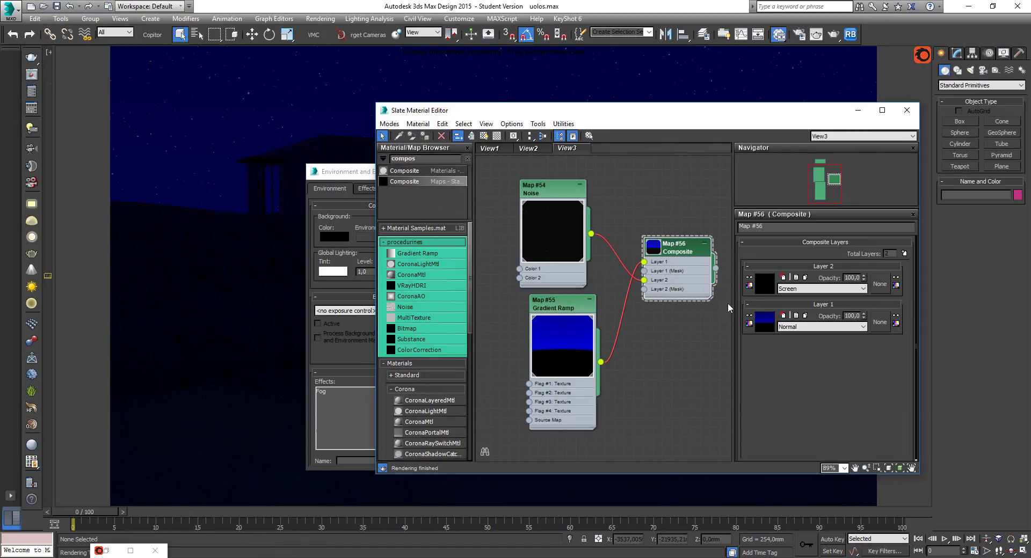
double_click(551, 191)
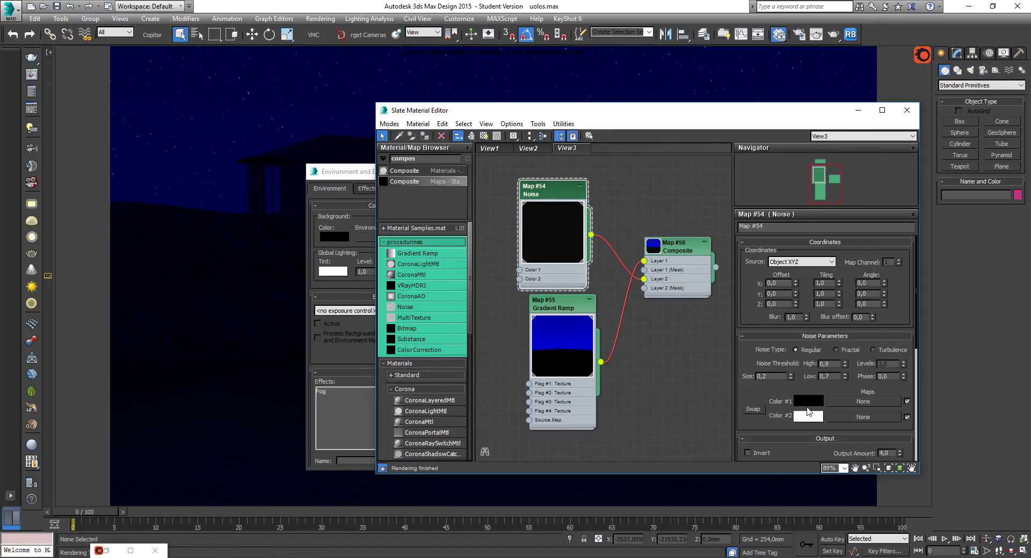
left_click_drag(825, 451, 803, 383)
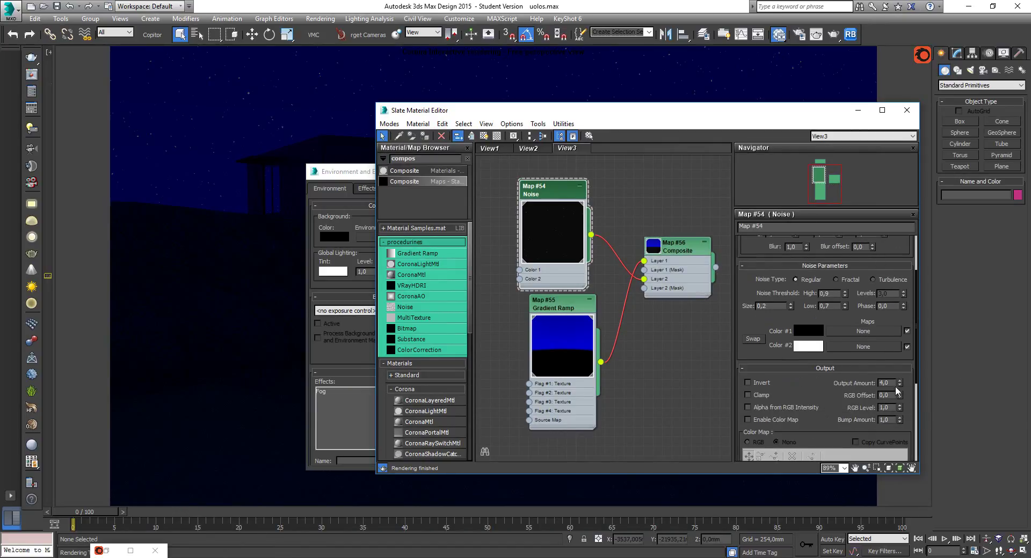
type("5")
key("Return")
- Raise the Noise map's output amount to 10 for brighter stars
scroll(760, 319, "up", 2)
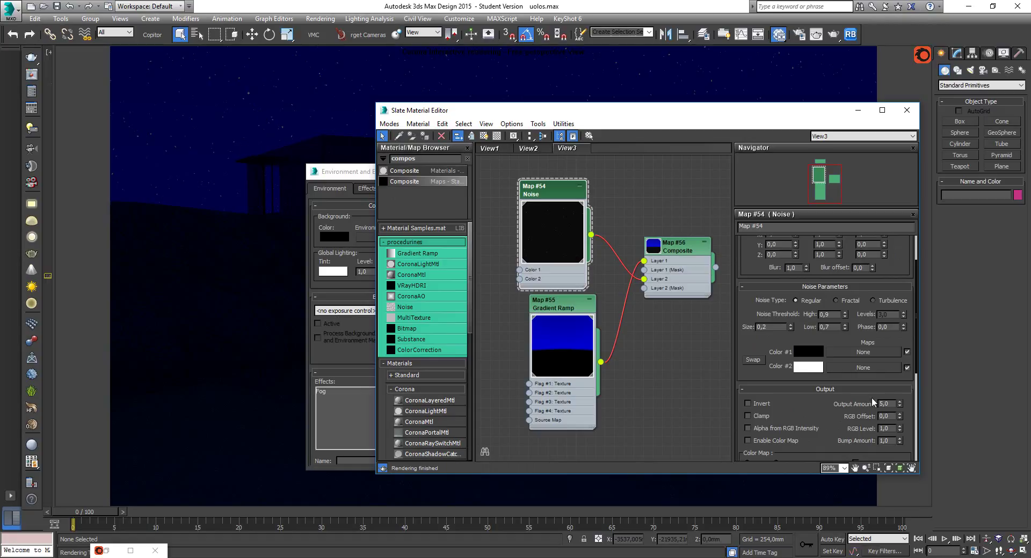
left_click_drag(891, 405, 834, 403)
type("10")
key("Return")
- Try a Noise size of 0.1, settle on 0.19, and uncover the rendered sky
scroll(780, 337, "up", 2)
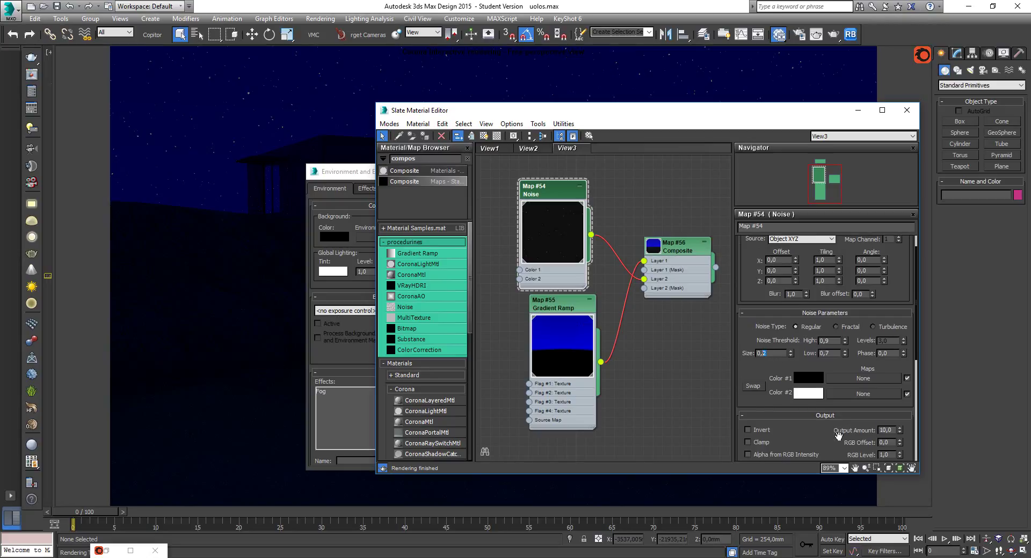
key("Return")
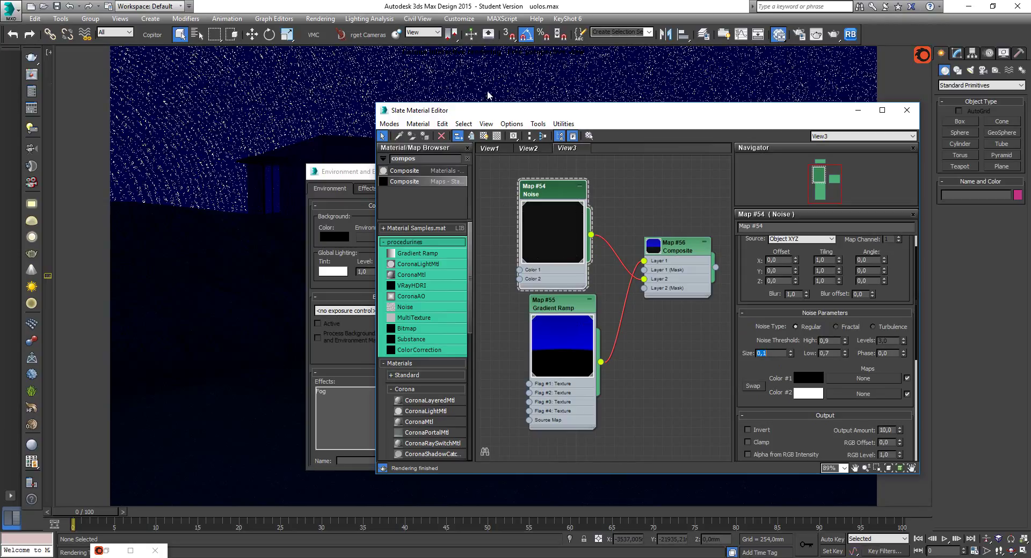
left_click(769, 353)
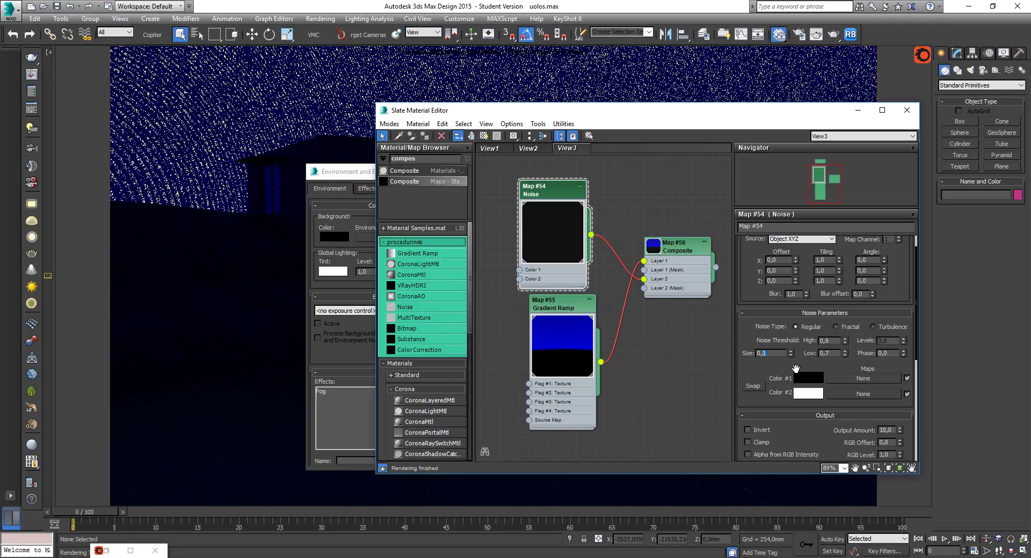
key("Return")
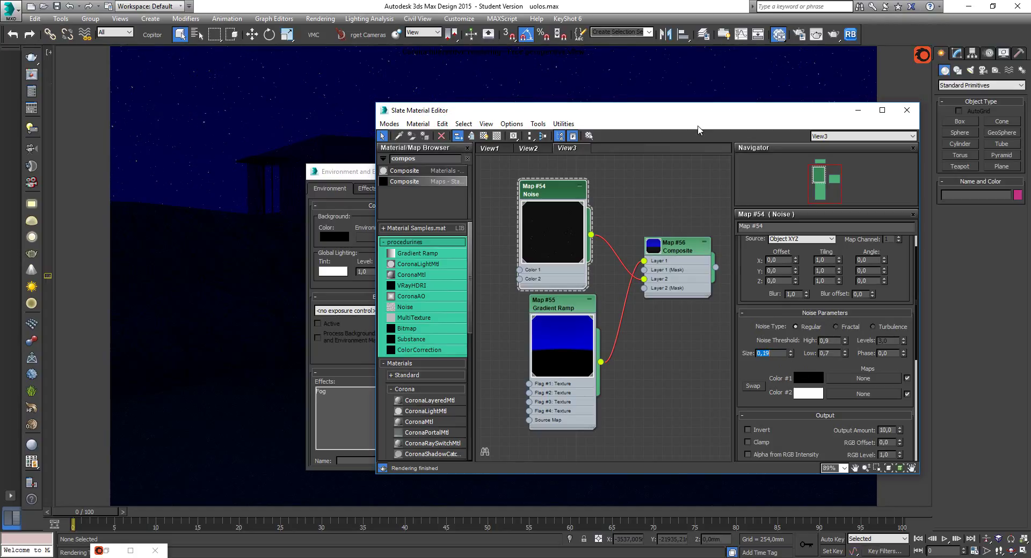
left_click_drag(695, 117, 560, 155)
left_click(770, 148)
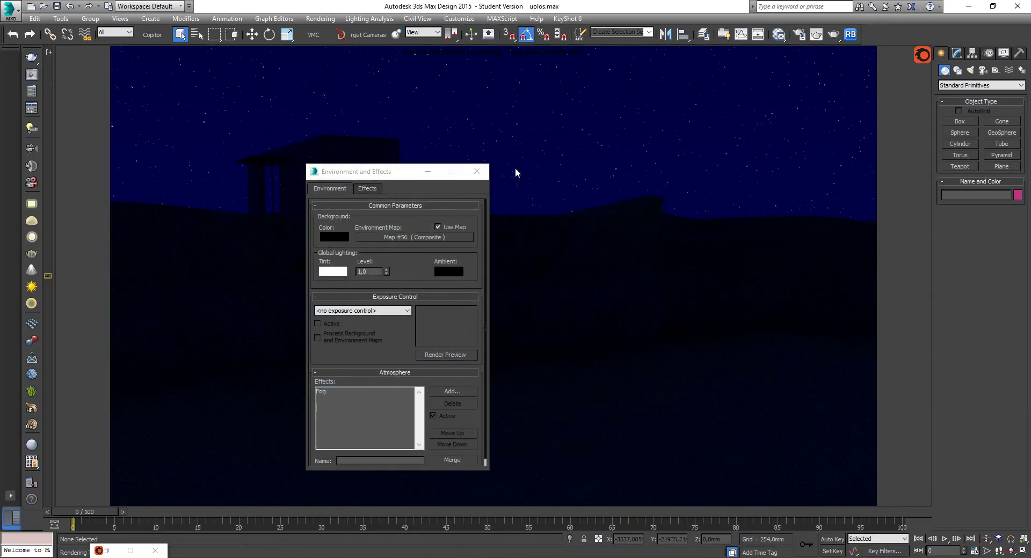
- Close the environment settings, start a production render of the night scene, and enlarge the frame buffer window
left_click(474, 174)
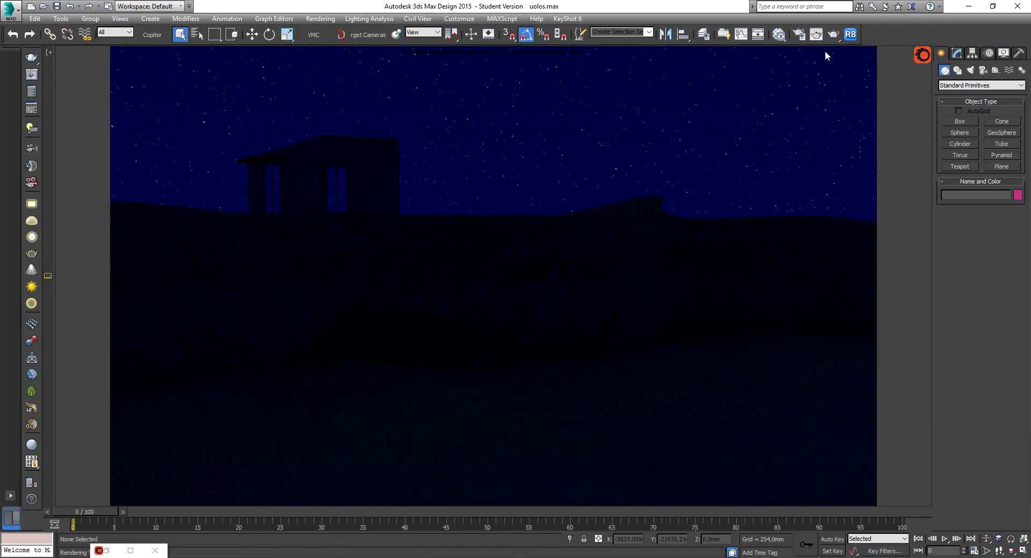
left_click(833, 35)
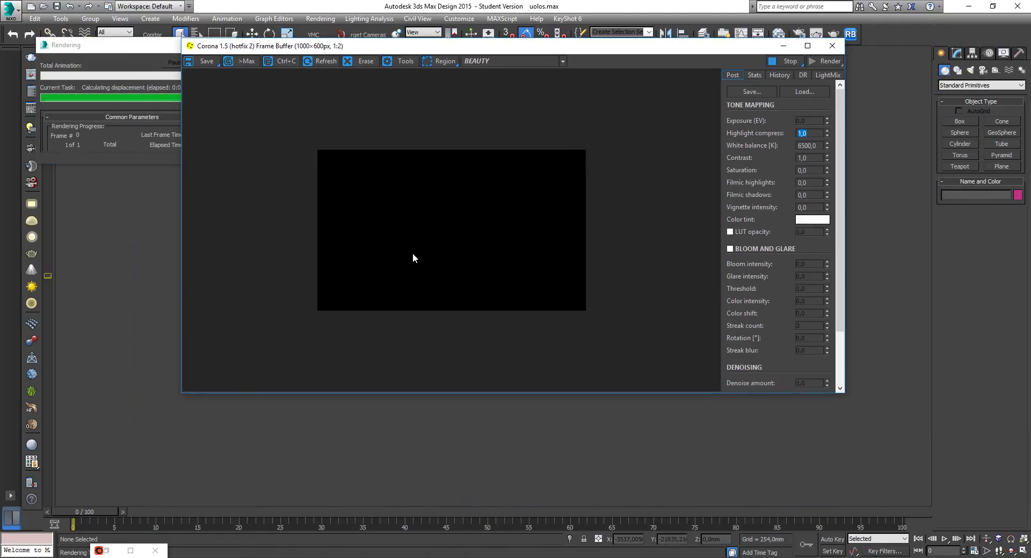
scroll(410, 246, "down", 1)
left_click_drag(355, 46, 322, 17)
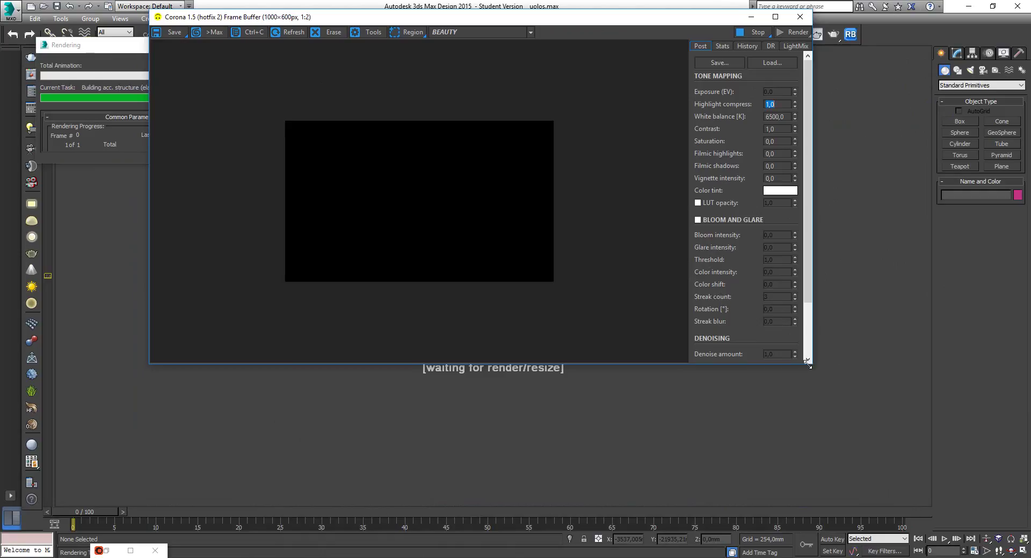
left_click_drag(808, 365, 958, 495)
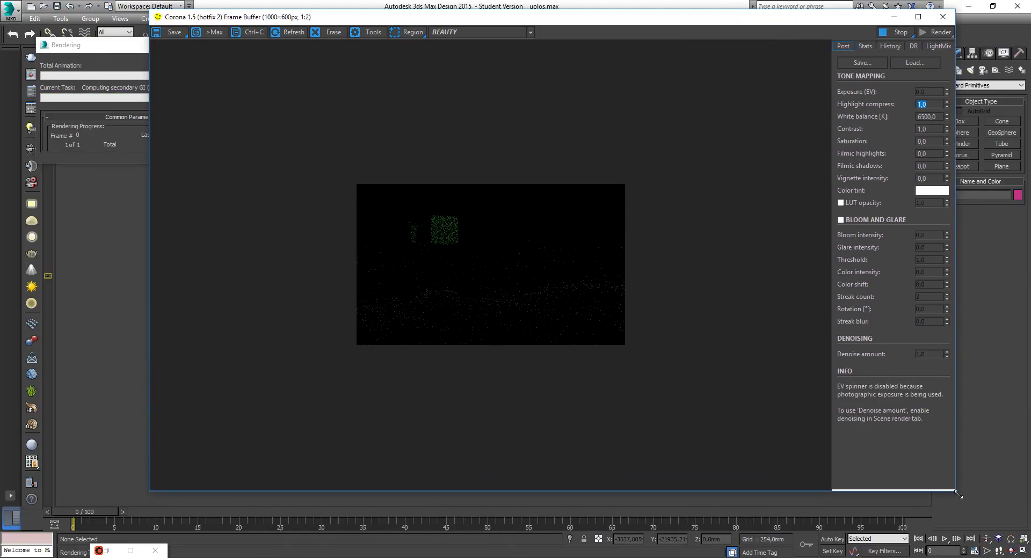
scroll(511, 247, "up", 1)
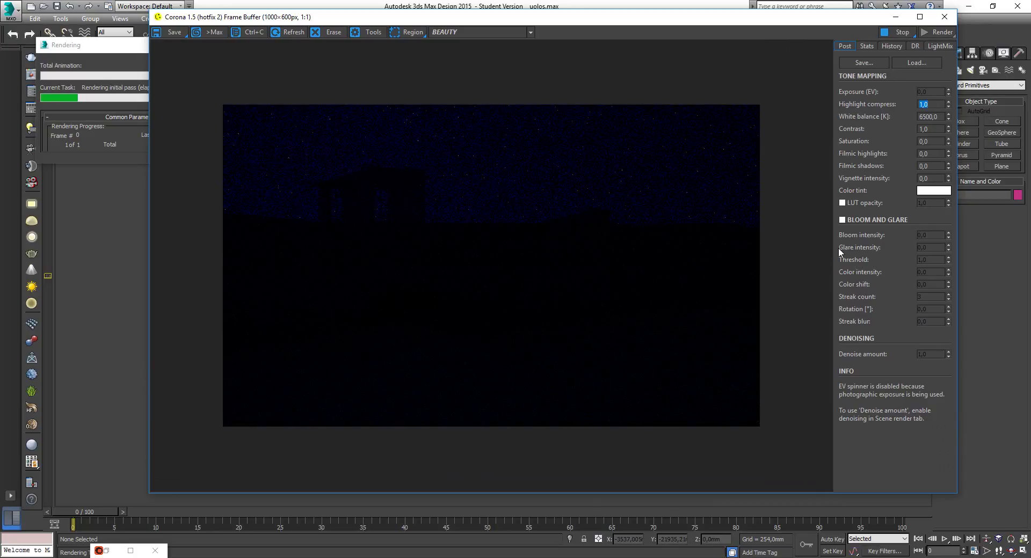
- Enable bloom and glare in the frame buffer, set the glare intensity to 3, and inspect the stars
left_click(842, 220)
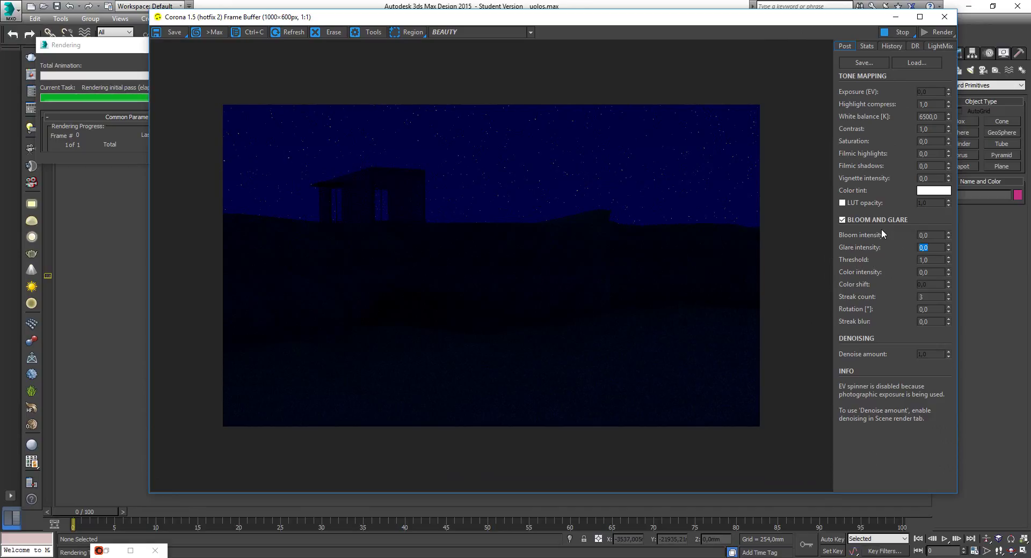
double_click(929, 247)
type("3")
key("Return")
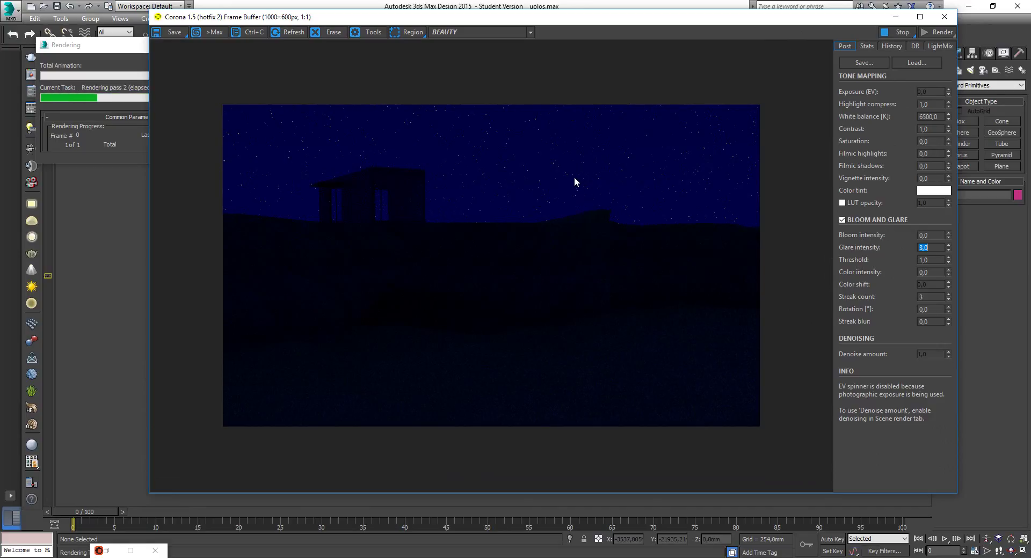
left_click(558, 166)
scroll(556, 163, "up", 3)
scroll(554, 161, "down", 3)
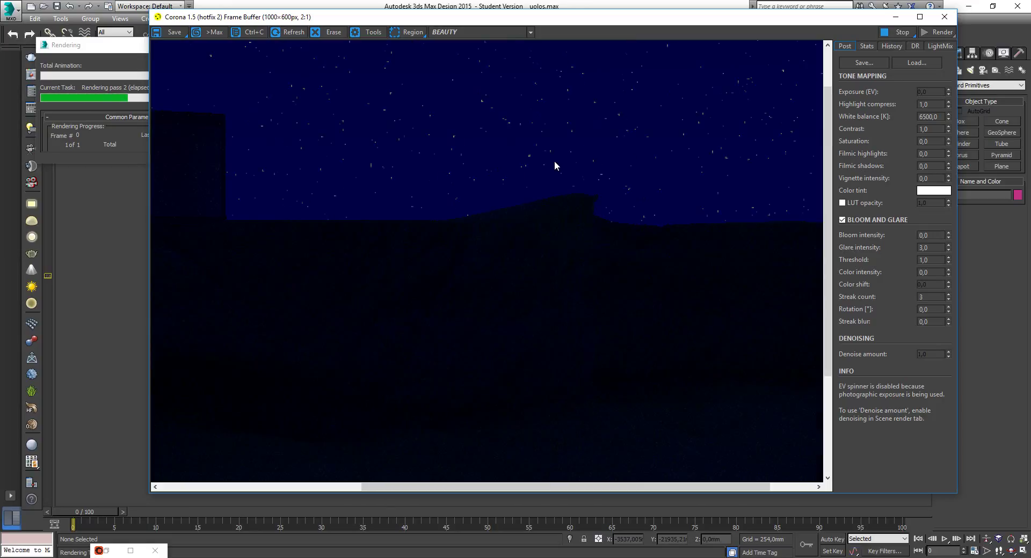
scroll(421, 156, "up", 1)
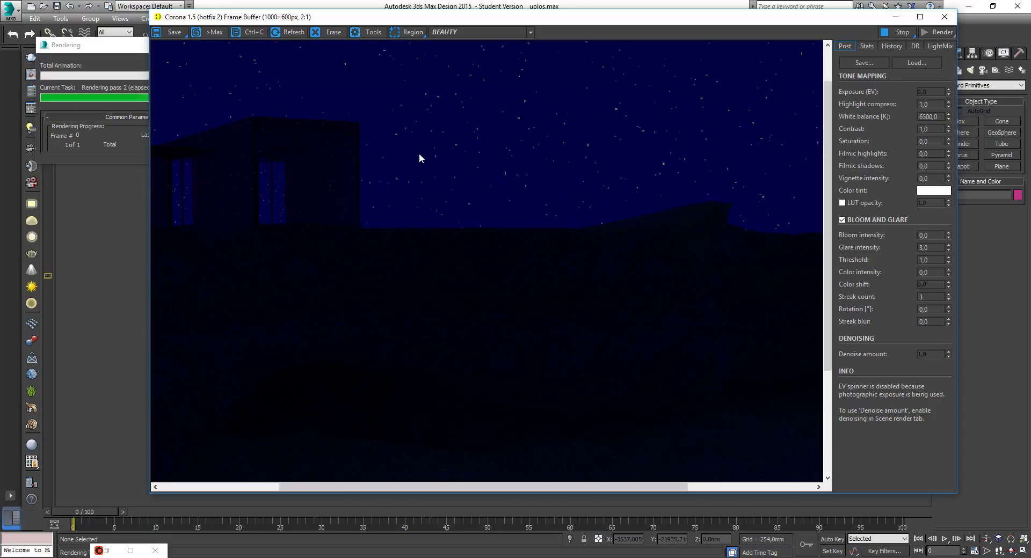
scroll(419, 158, "down", 1)
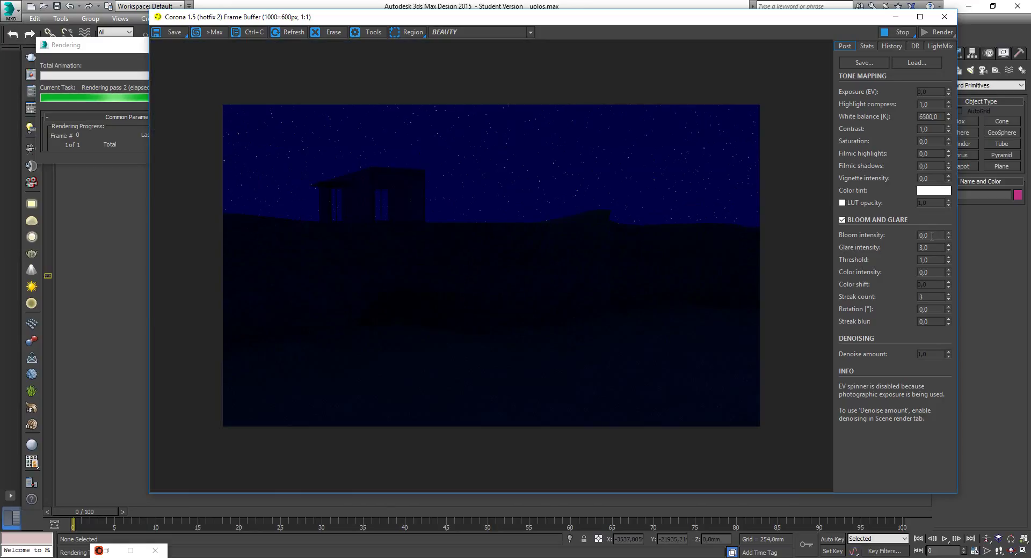
- Set the bloom intensity of the render to 3
left_click(879, 236)
type("3")
key("Return")
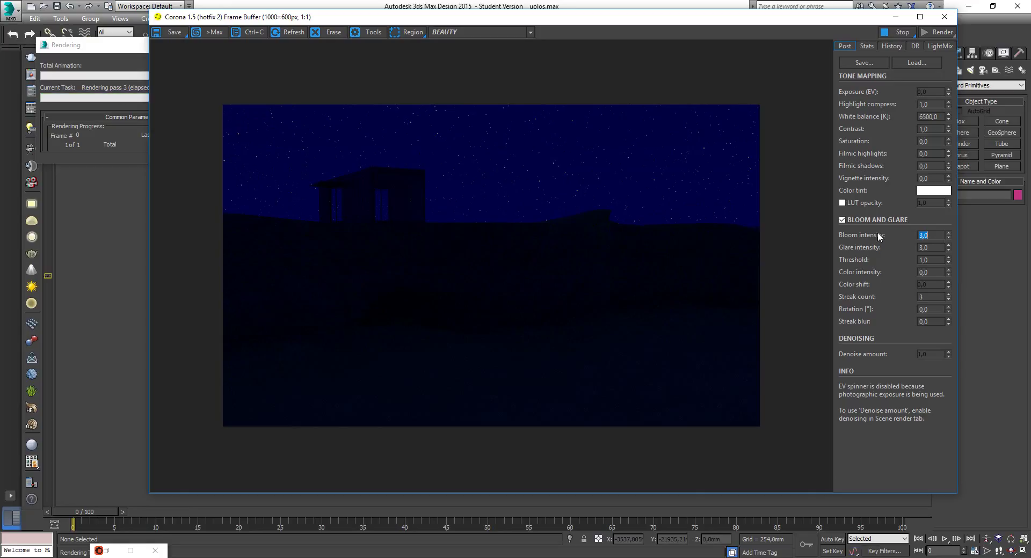
- Examine the effect of bloom and glare on the rendered stars up close and in full view, then minimize the frame buffer
scroll(426, 140, "up", 2)
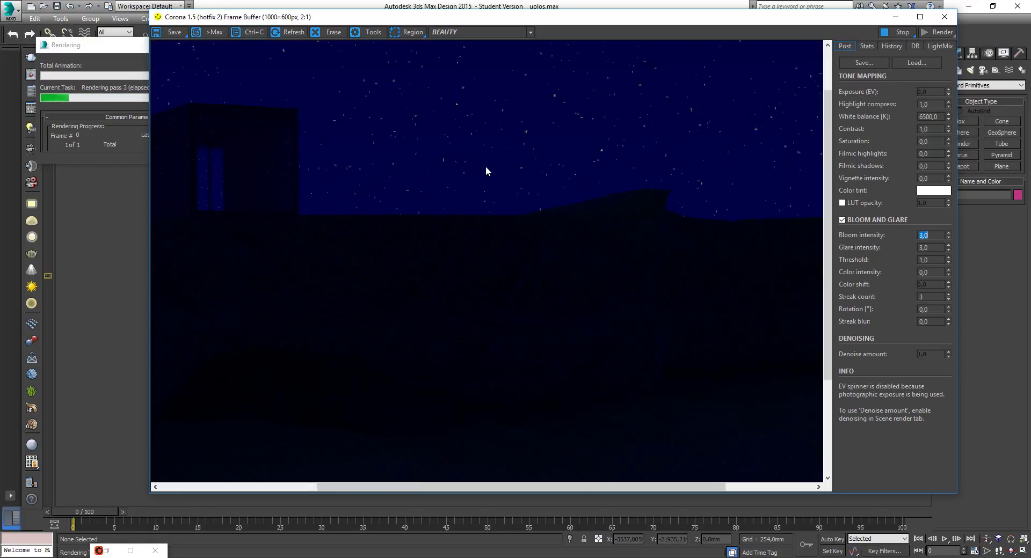
scroll(490, 167, "down", 3)
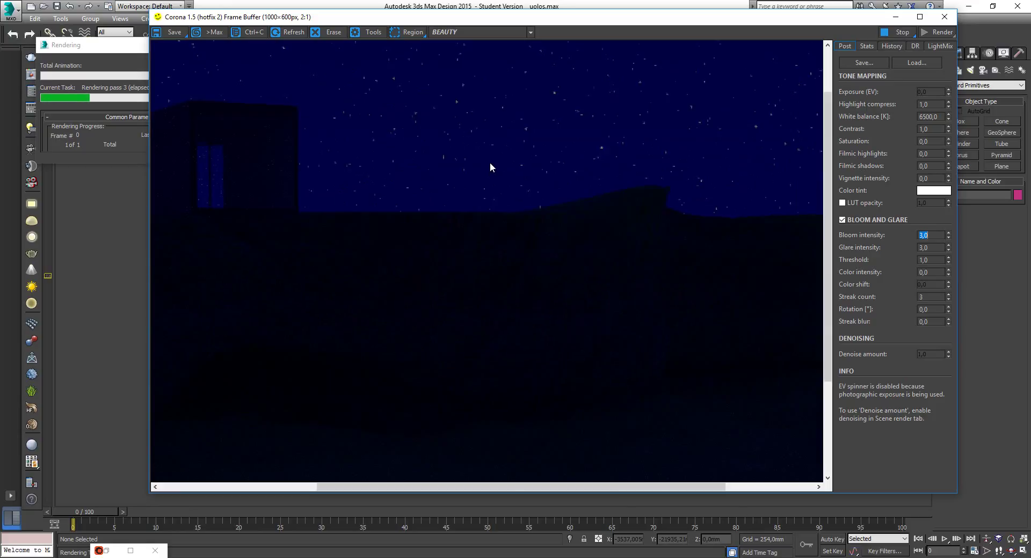
scroll(369, 204, "up", 1)
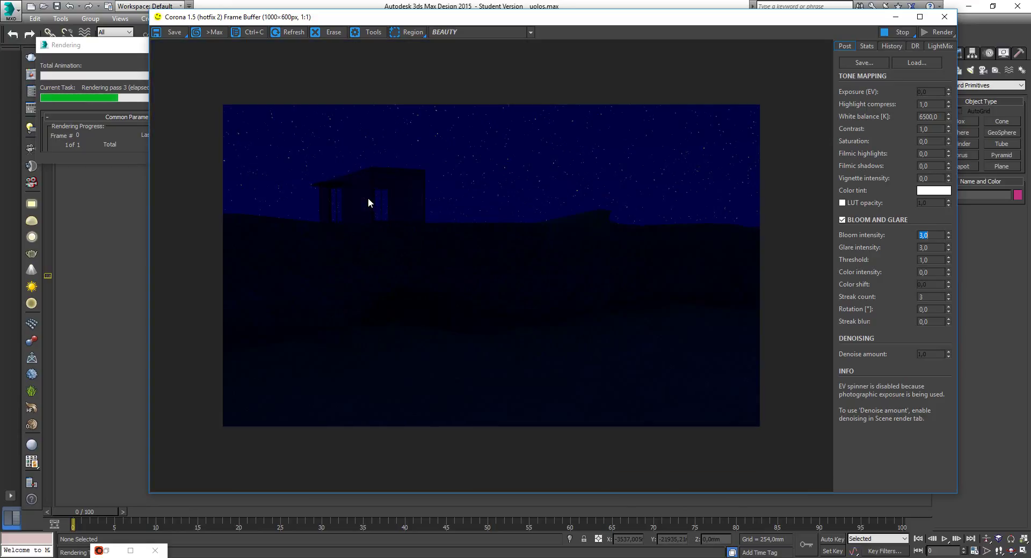
scroll(397, 155, "up", 1)
scroll(406, 157, "down", 1)
scroll(406, 157, "up", 1)
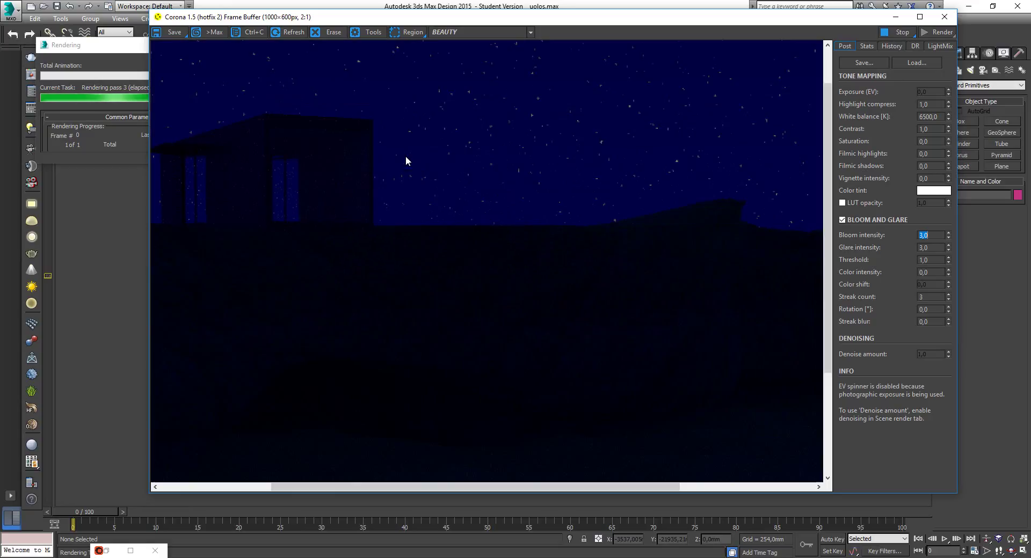
scroll(406, 158, "down", 1)
scroll(432, 172, "down", 2)
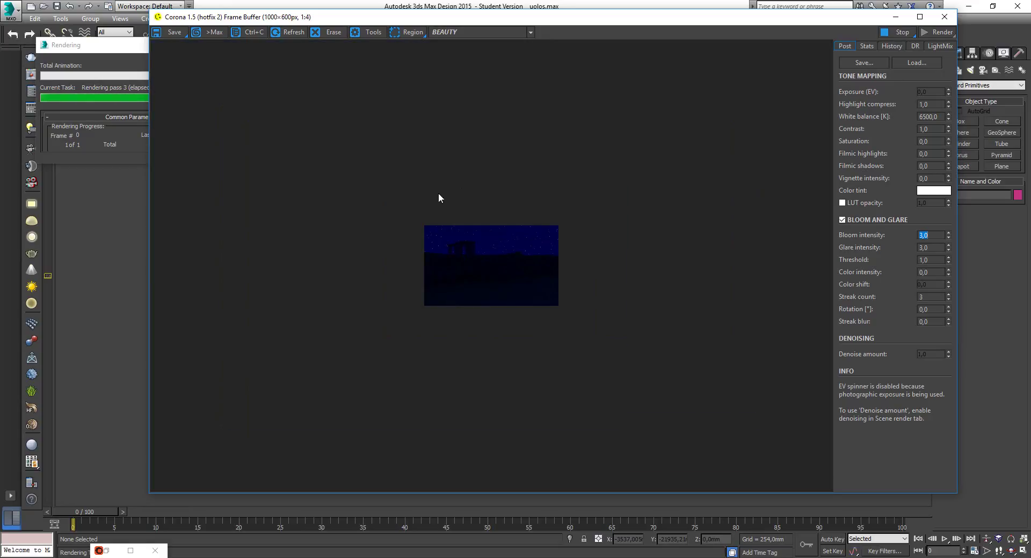
scroll(439, 199, "up", 3)
scroll(463, 221, "down", 2)
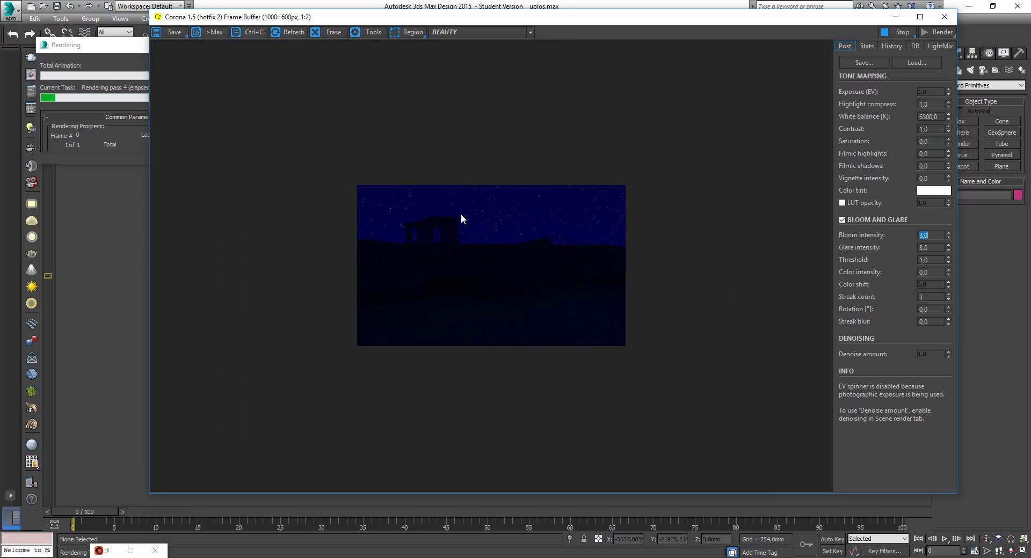
scroll(461, 218, "up", 1)
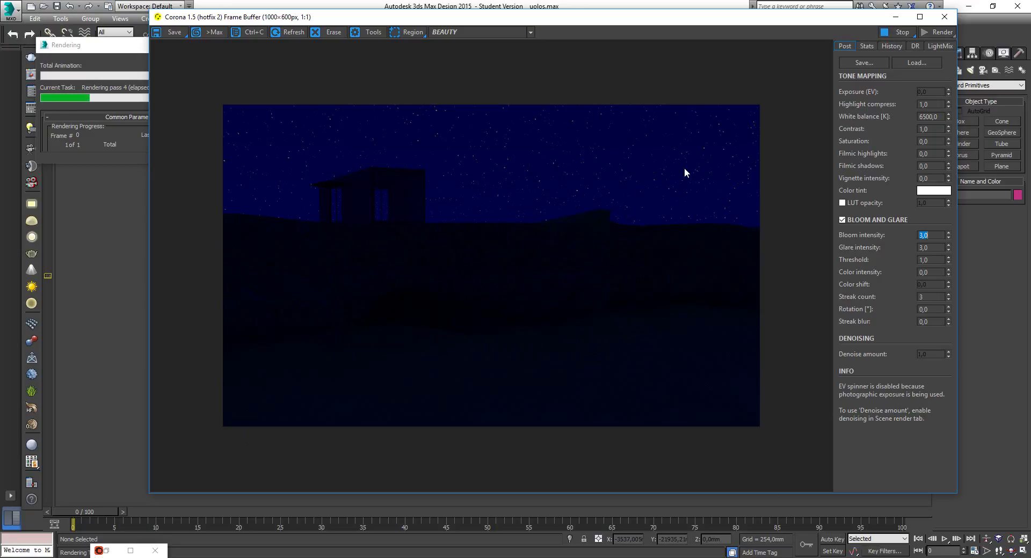
left_click(896, 17)
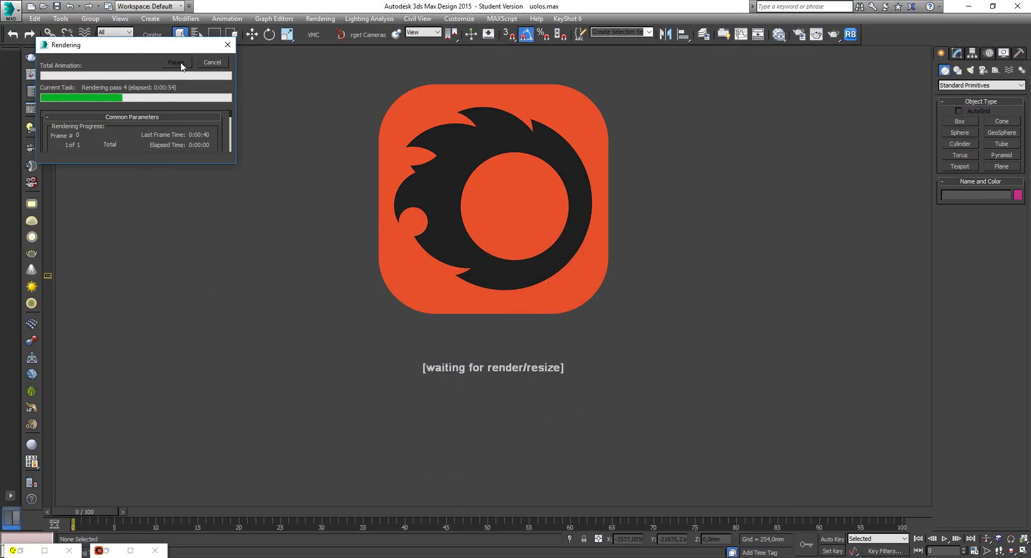